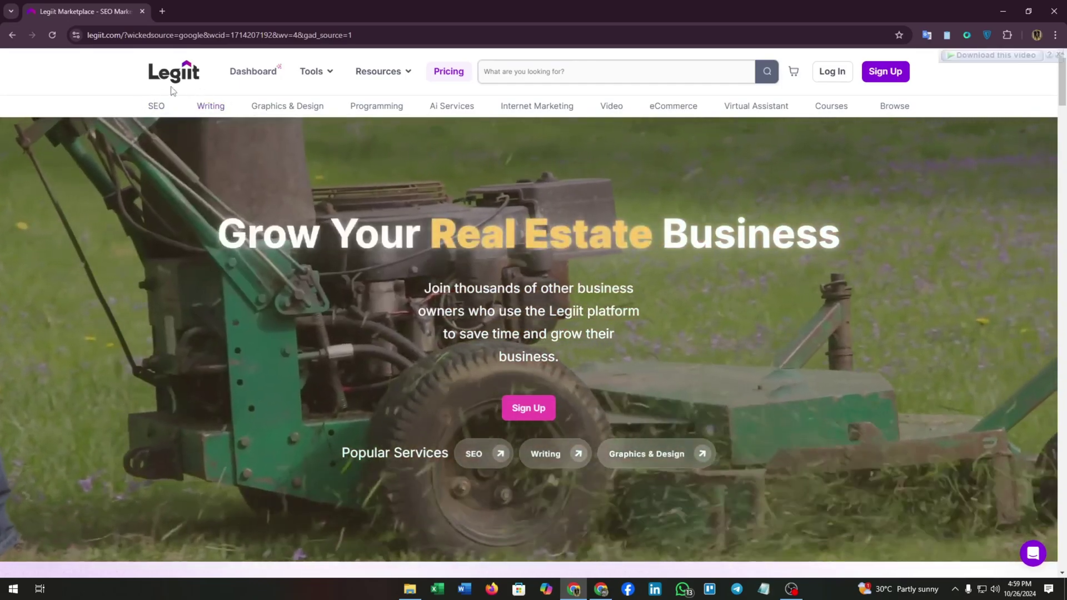
Scroll the homepage down to the Legiit Plus ($27/mo), free Legiit and Legiit Agency ($97/mo) pricing cards
{"action": "scroll", "coordinate": [172, 90], "scroll_direction": "down", "scroll_amount": 8}
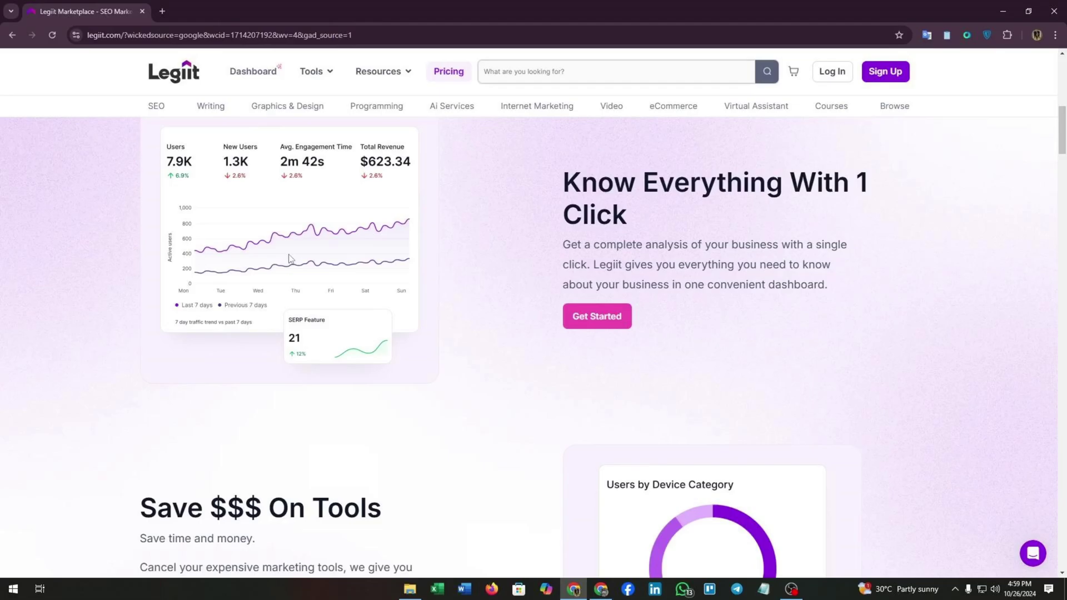
{"action": "scroll", "coordinate": [431, 312], "scroll_direction": "down", "scroll_amount": 7}
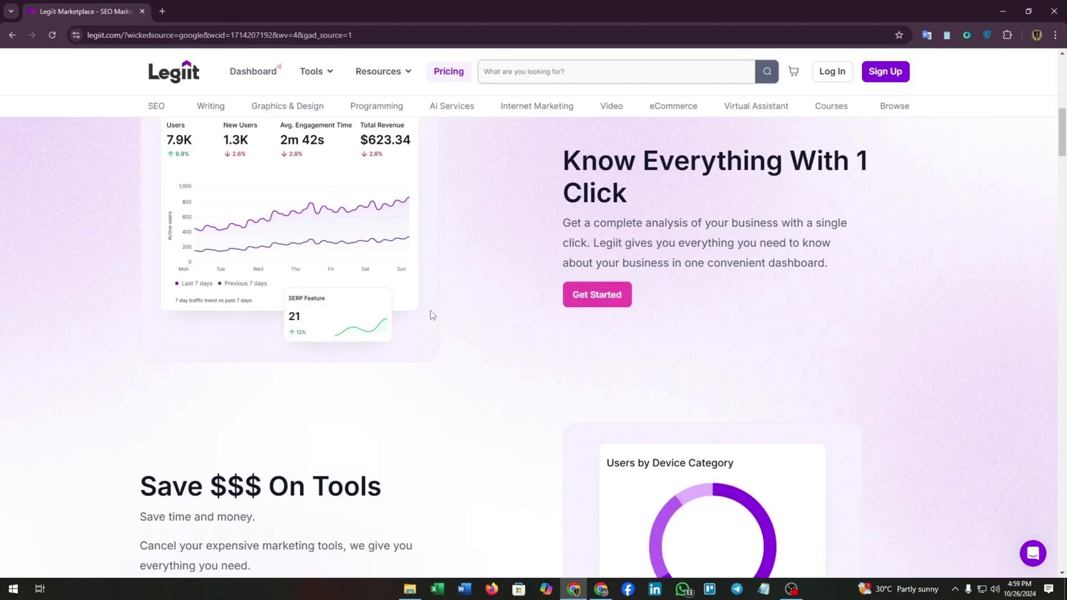
{"action": "scroll", "coordinate": [466, 307], "scroll_direction": "down", "scroll_amount": 10}
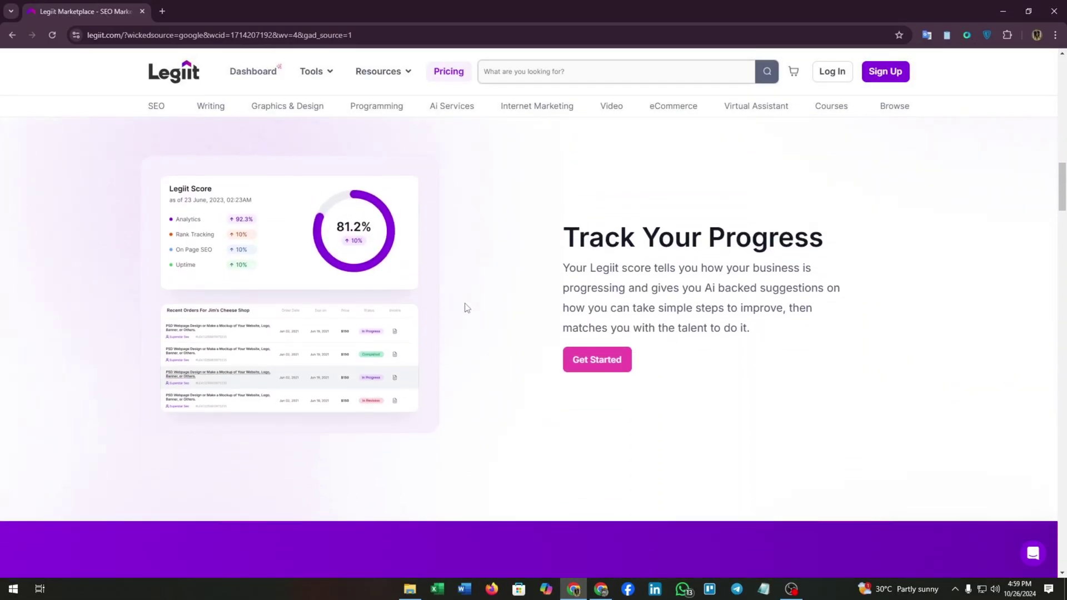
{"action": "scroll", "coordinate": [466, 308], "scroll_direction": "down", "scroll_amount": 10}
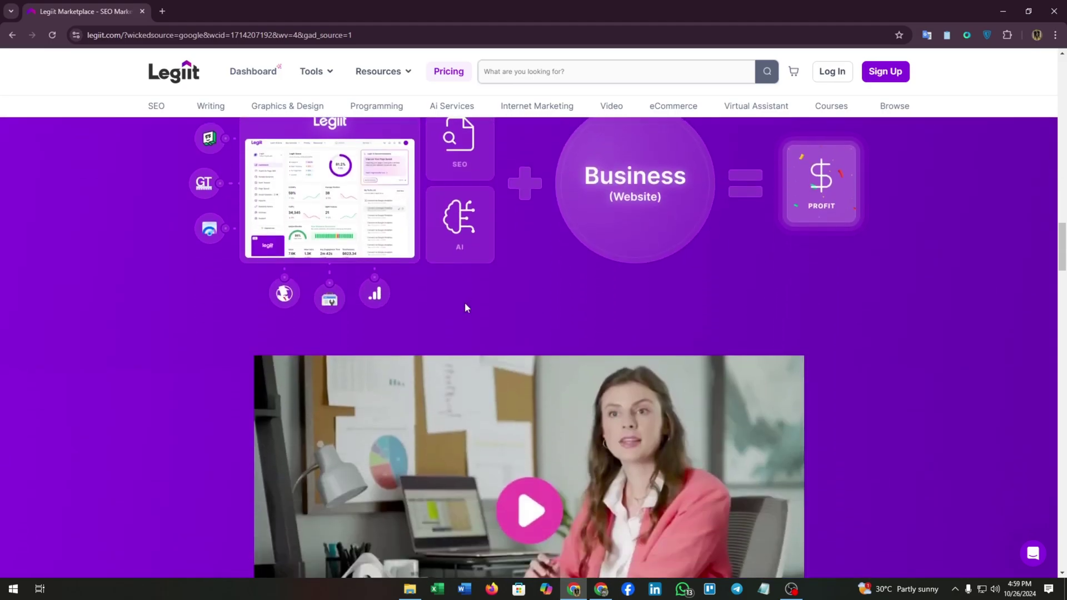
{"action": "scroll", "coordinate": [466, 308], "scroll_direction": "down", "scroll_amount": 10}
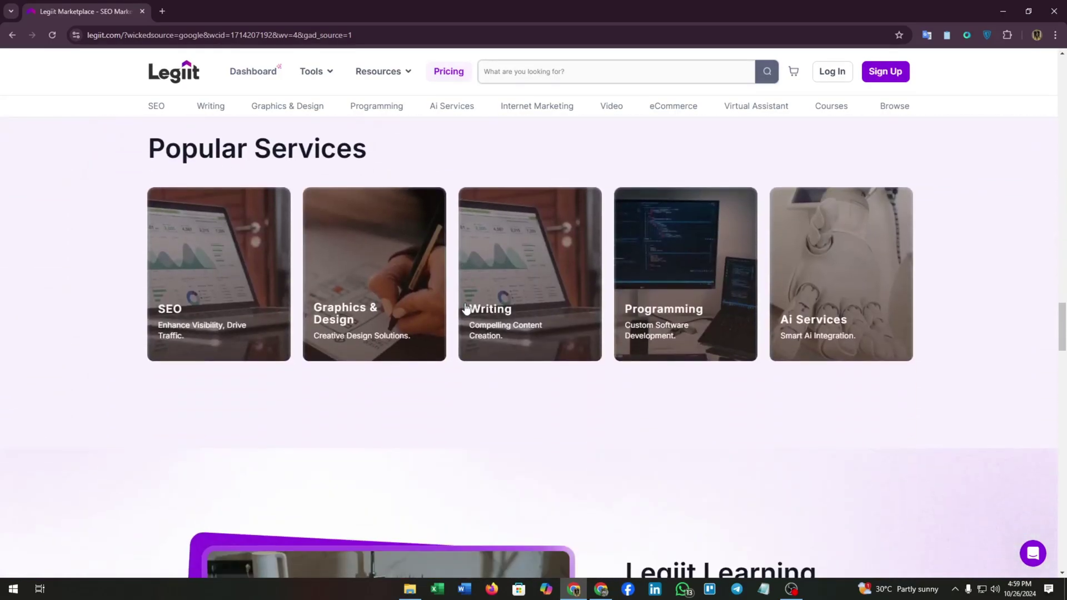
{"action": "scroll", "coordinate": [465, 308], "scroll_direction": "down", "scroll_amount": 10}
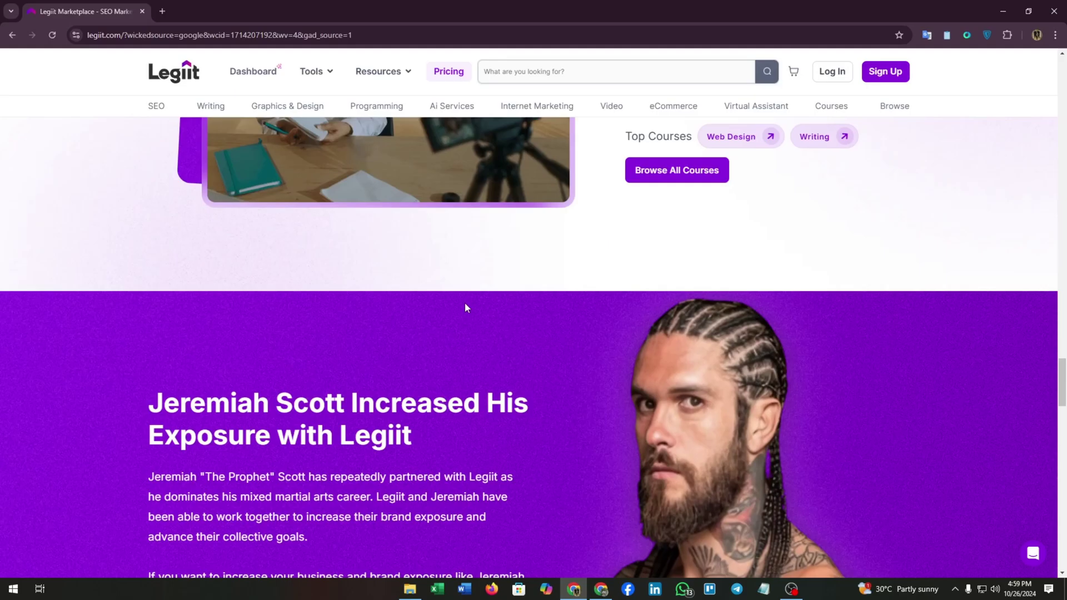
{"action": "scroll", "coordinate": [465, 303], "scroll_direction": "down", "scroll_amount": 7}
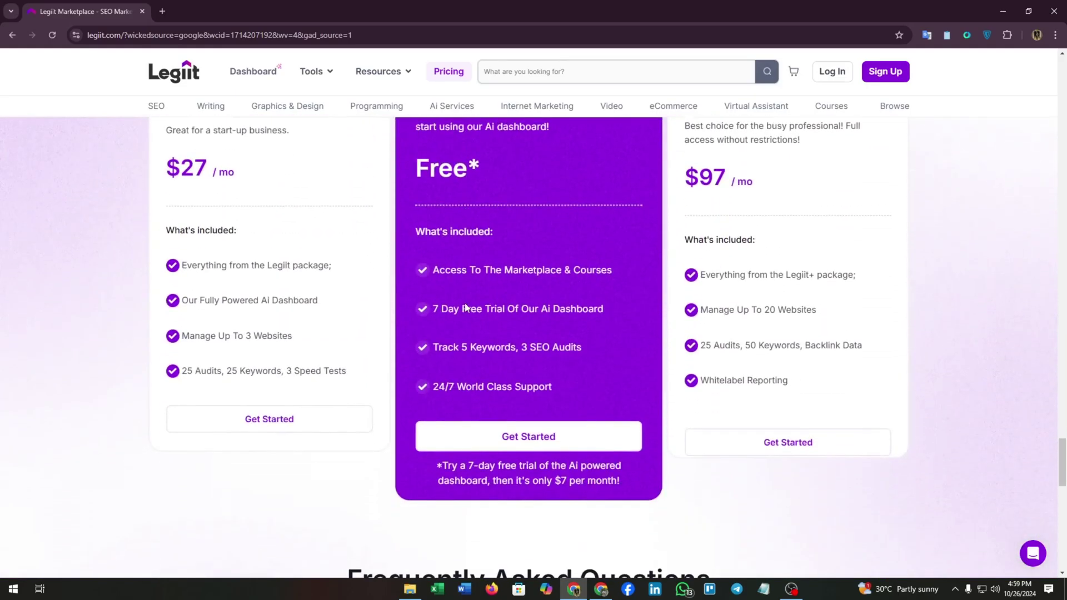
Scroll through the pricing cards and FAQ down to the Still Have Questions? banner
{"action": "scroll", "coordinate": [465, 302], "scroll_direction": "up", "scroll_amount": 4}
{"action": "scroll", "coordinate": [465, 302], "scroll_direction": "up", "scroll_amount": 2}
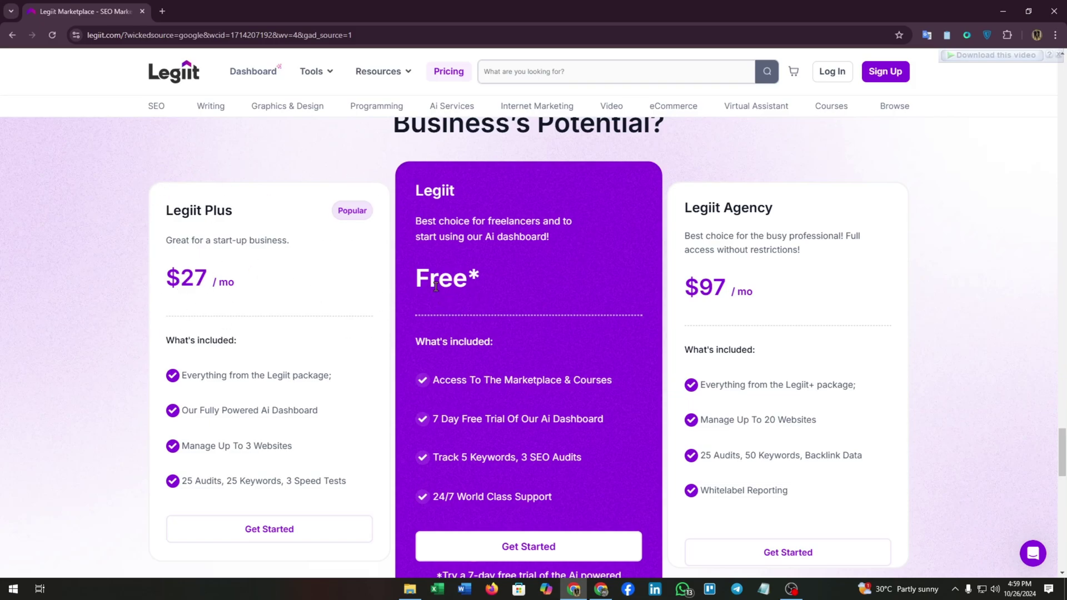
{"action": "scroll", "coordinate": [487, 381], "scroll_direction": "down", "scroll_amount": 3}
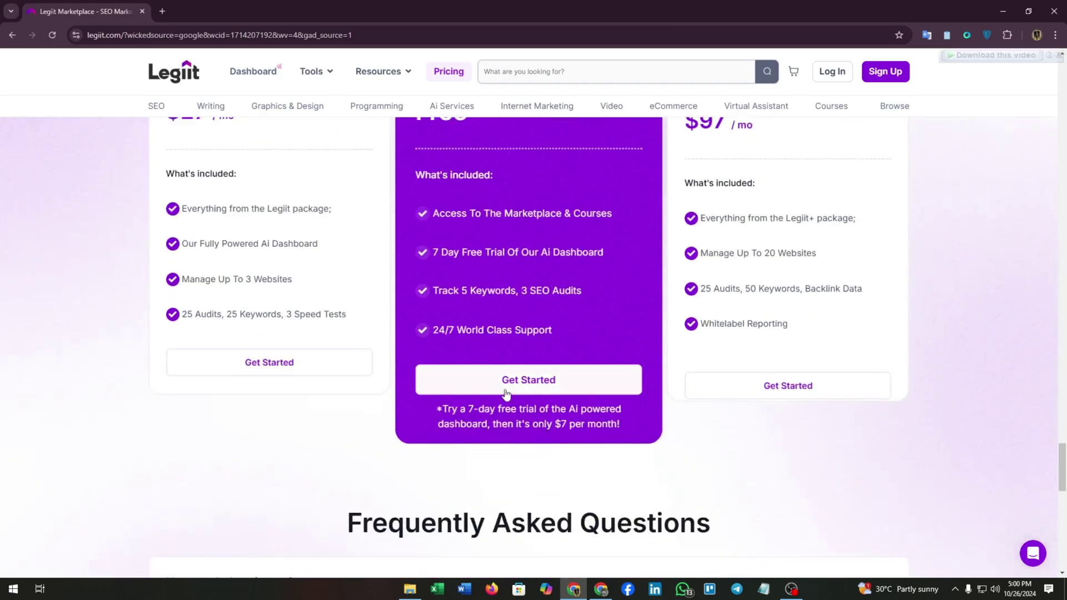
{"action": "scroll", "coordinate": [491, 309], "scroll_direction": "up", "scroll_amount": 2}
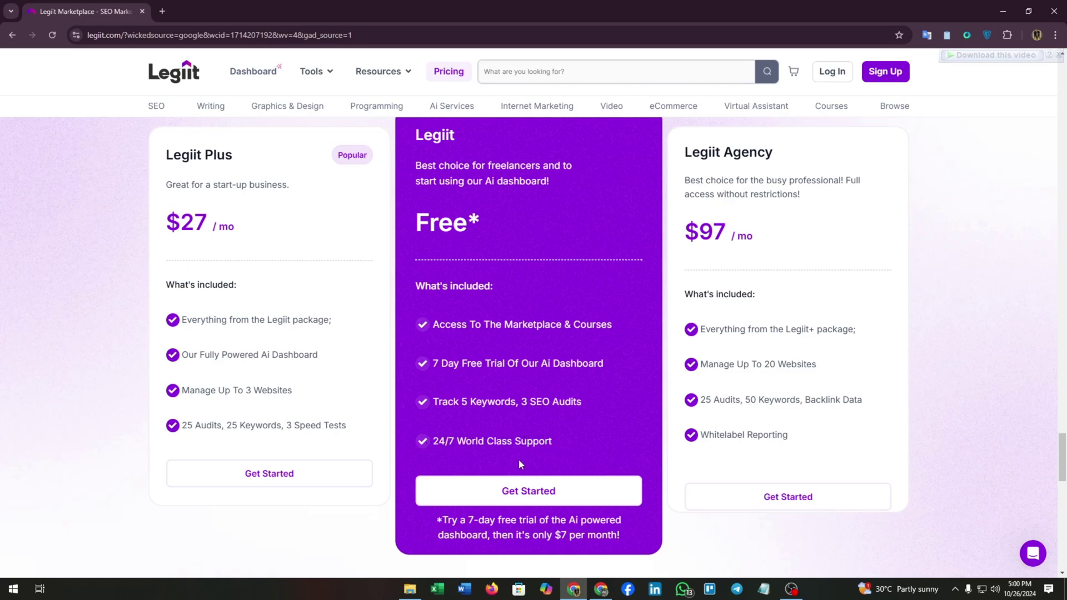
{"action": "scroll", "coordinate": [753, 340], "scroll_direction": "up", "scroll_amount": 2}
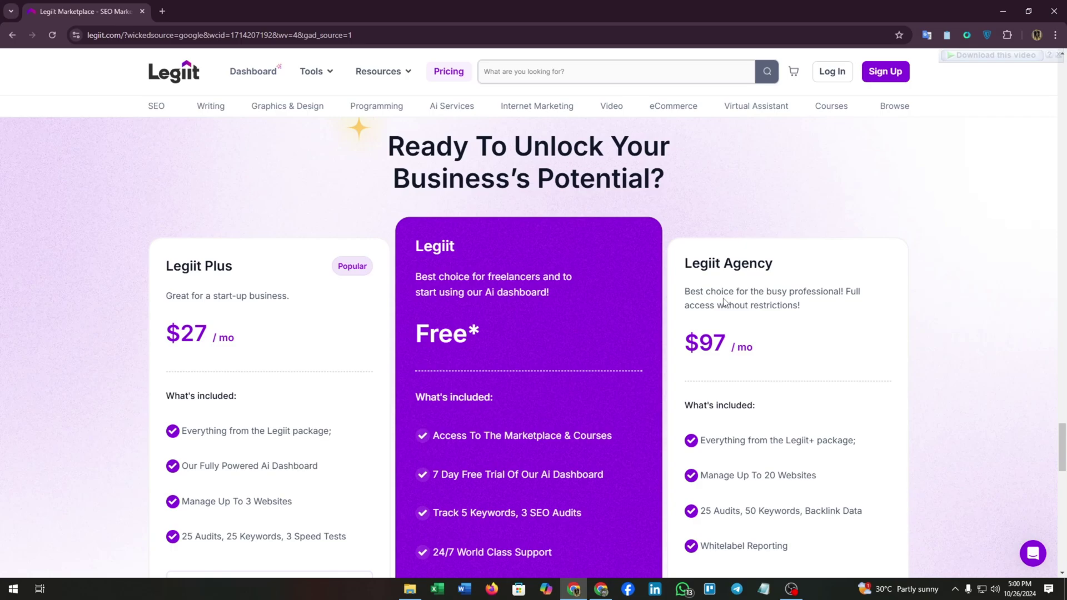
{"action": "scroll", "coordinate": [733, 314], "scroll_direction": "down", "scroll_amount": 2}
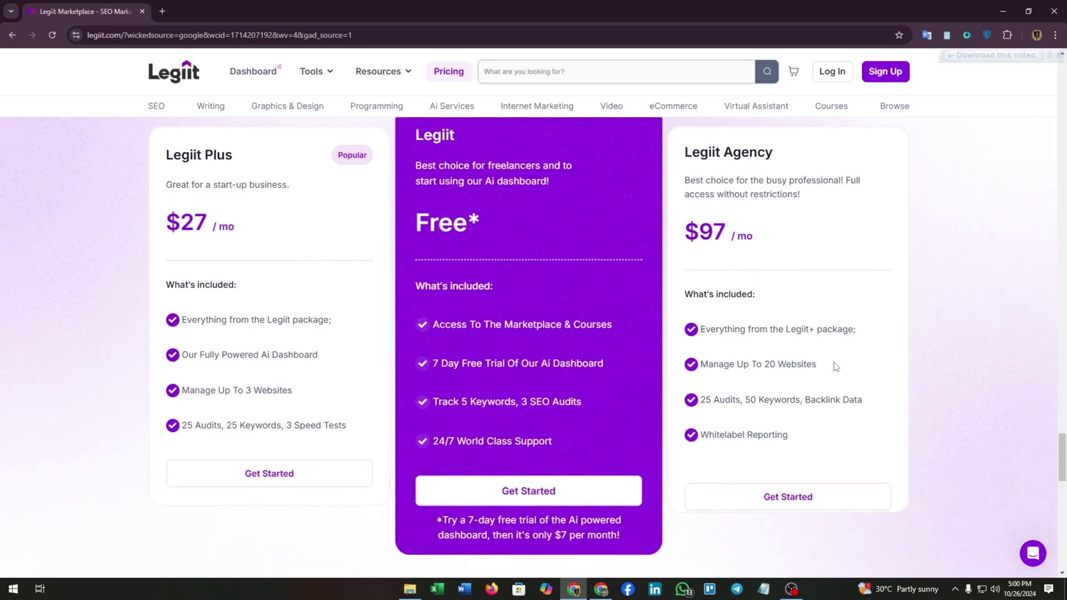
{"action": "scroll", "coordinate": [836, 367], "scroll_direction": "down", "scroll_amount": 7}
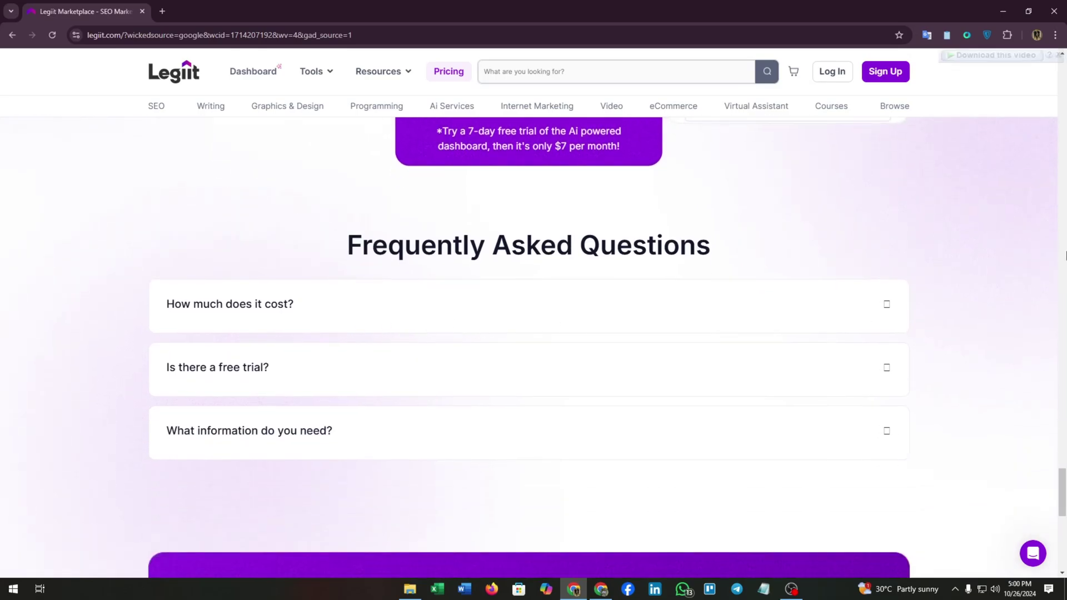
{"action": "scroll", "coordinate": [404, 396], "scroll_direction": "down", "scroll_amount": 4}
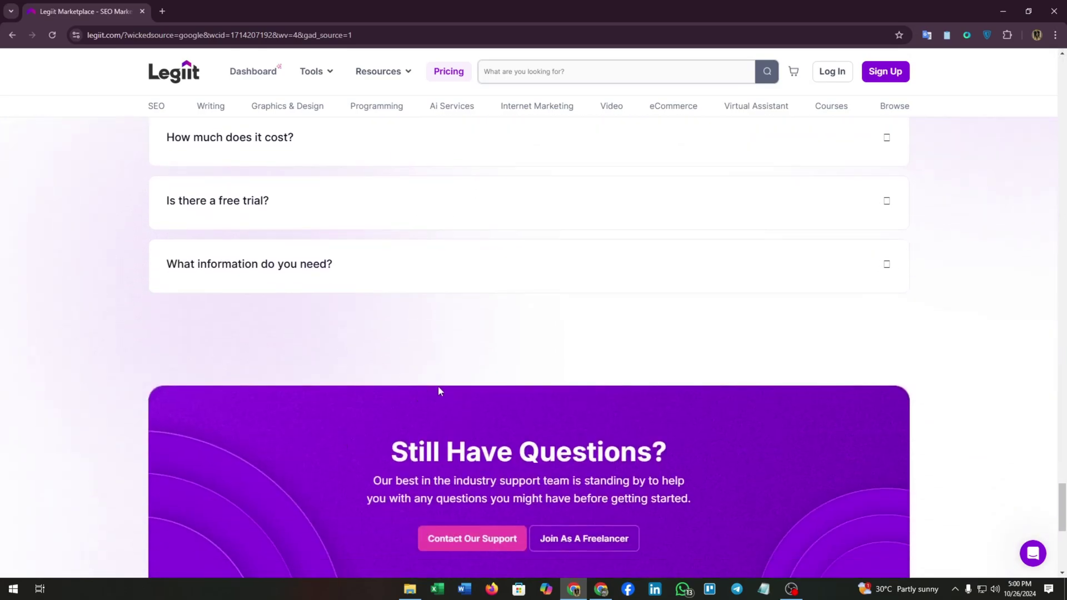
{"action": "scroll", "coordinate": [466, 354], "scroll_direction": "down", "scroll_amount": 3}
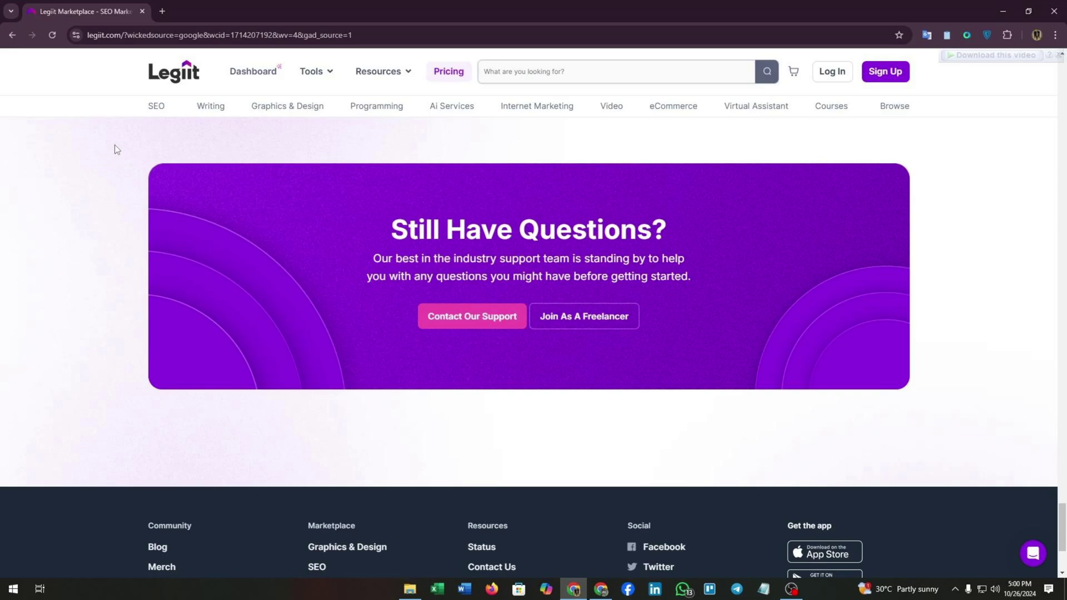
{"action": "scroll", "coordinate": [61, 145], "scroll_direction": "up", "scroll_amount": 1}
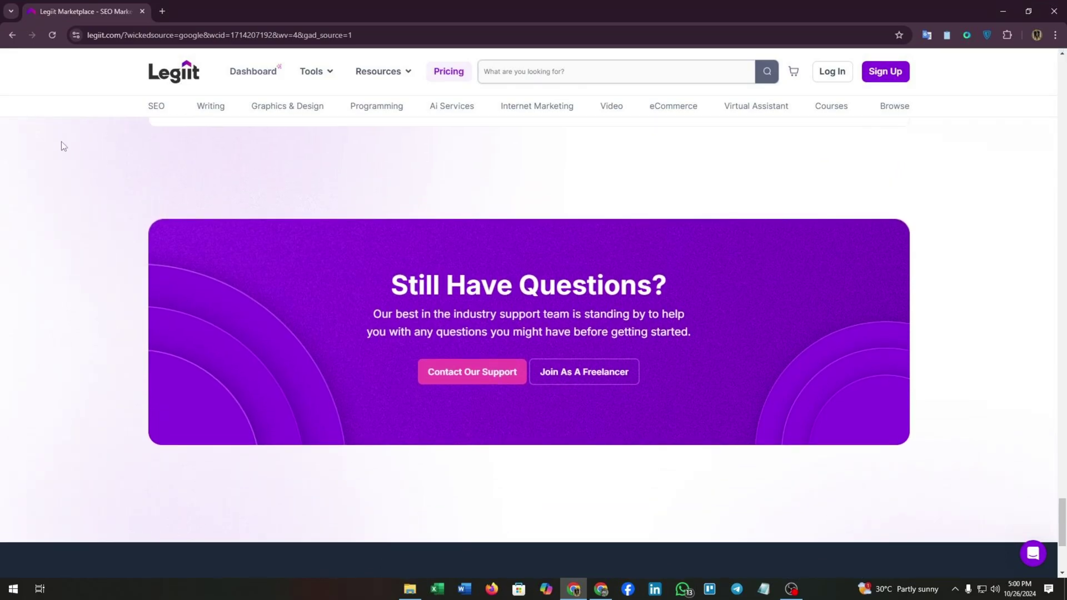
Browse the top category menus, then open the Influencer Picks services listing
{"action": "mouse_move", "coordinate": [153, 107]}
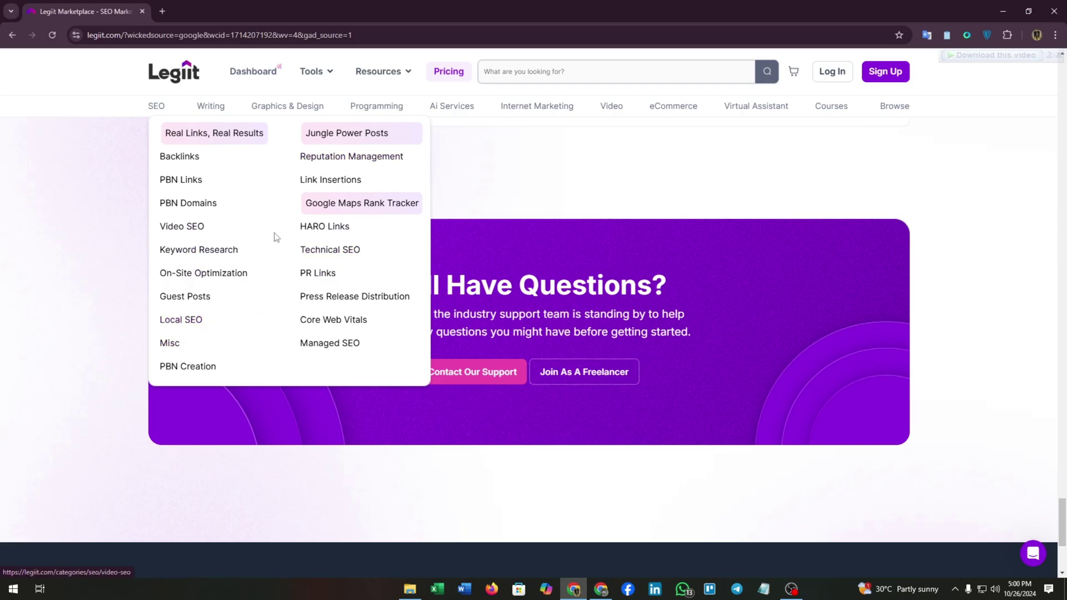
{"action": "mouse_move", "coordinate": [207, 111]}
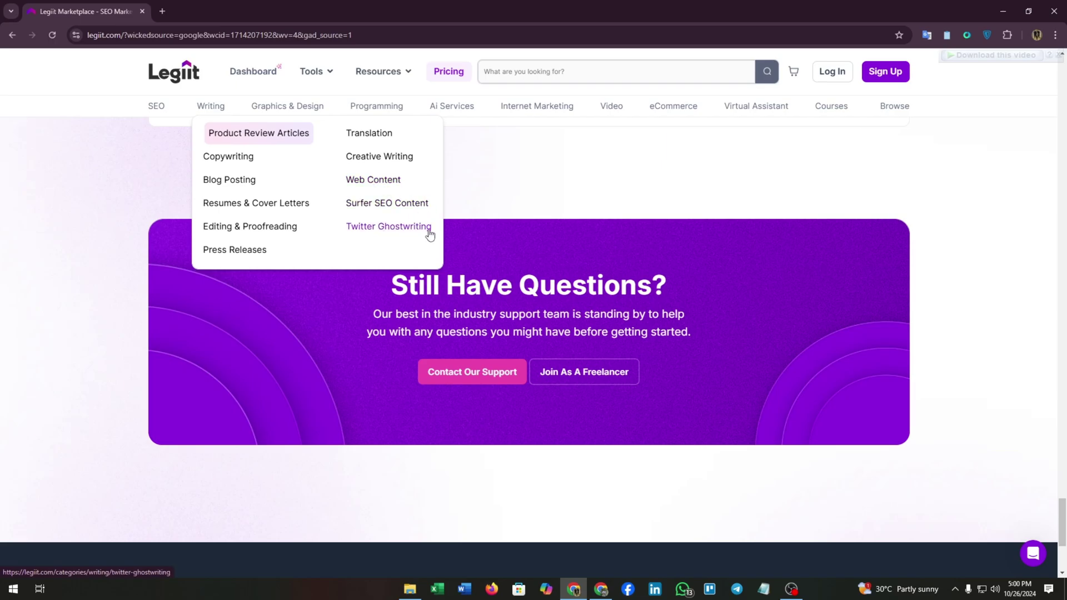
{"action": "mouse_move", "coordinate": [288, 111]}
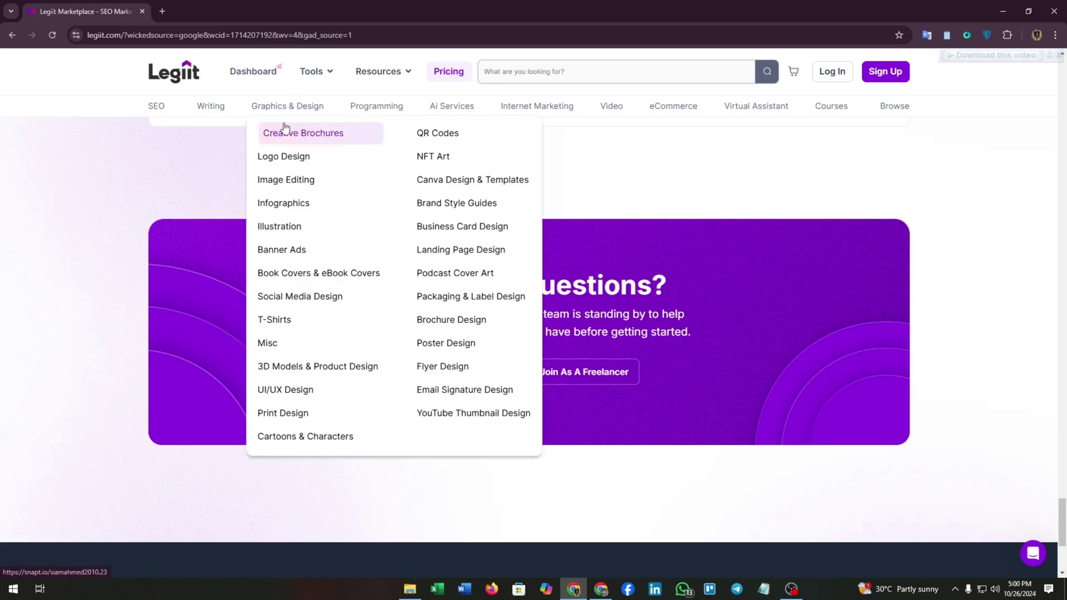
{"action": "mouse_move", "coordinate": [357, 111]}
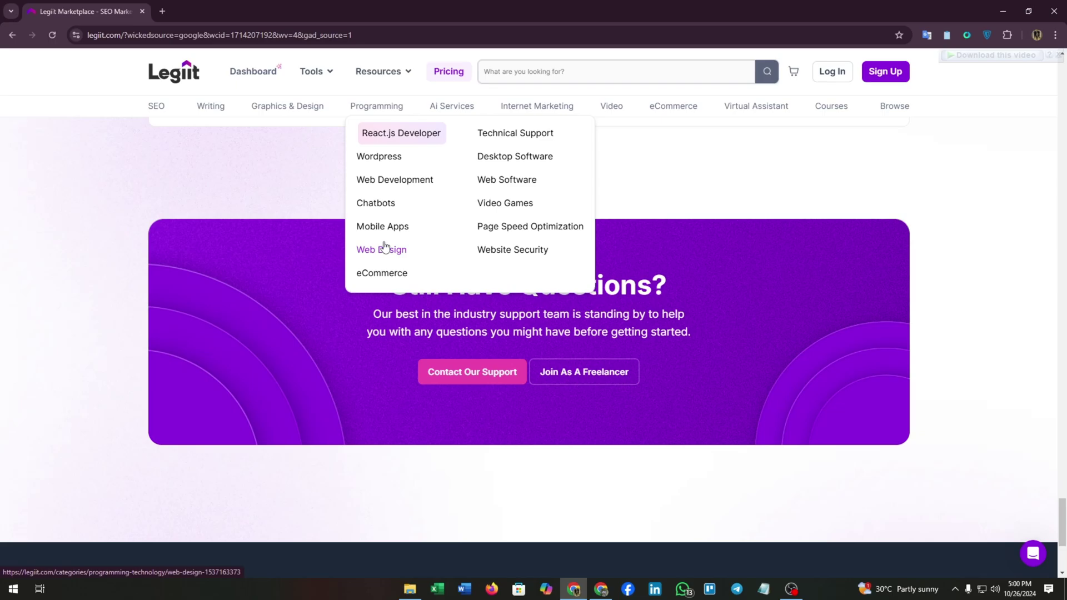
{"action": "mouse_move", "coordinate": [445, 106]}
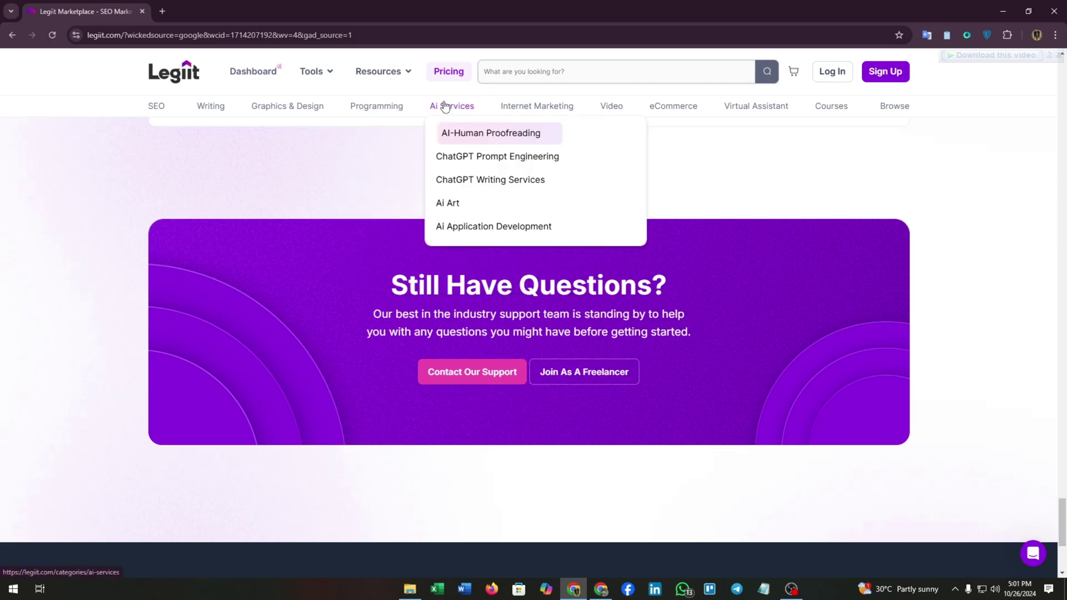
{"action": "mouse_move", "coordinate": [518, 109]}
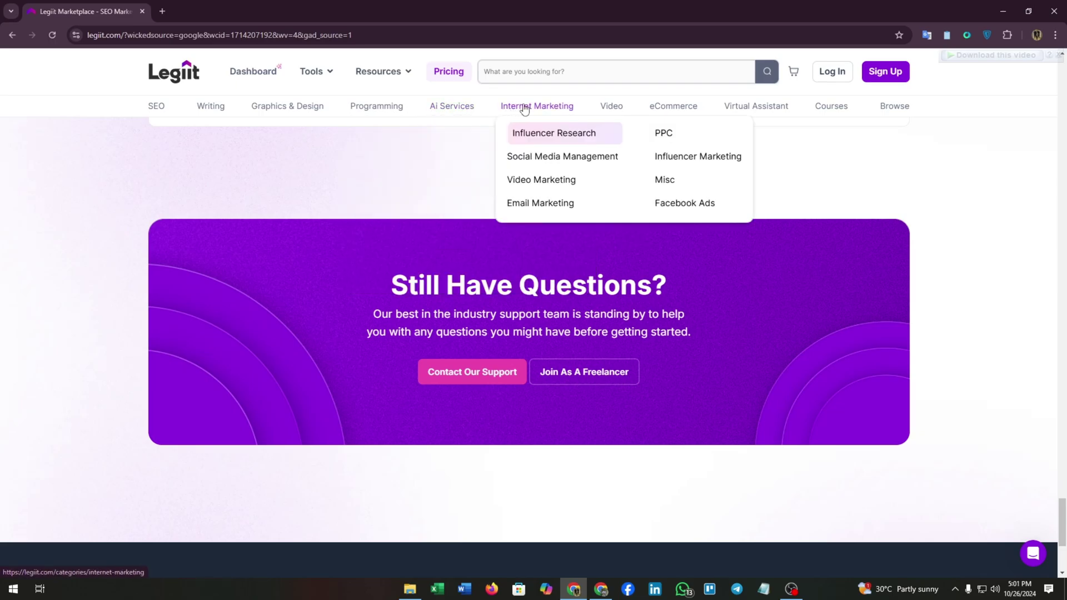
{"action": "mouse_move", "coordinate": [595, 112]}
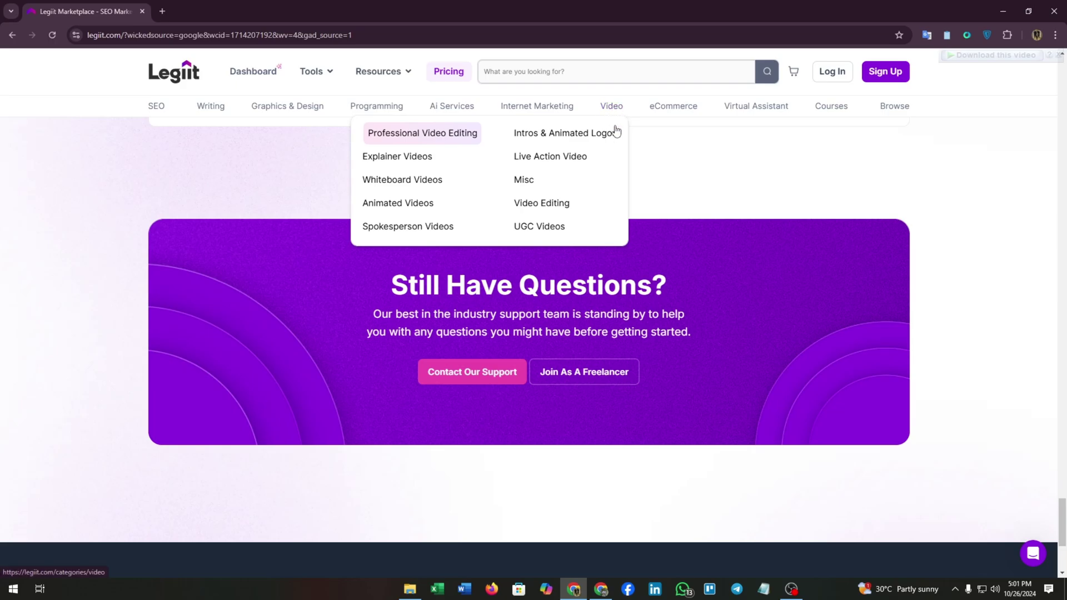
{"action": "mouse_move", "coordinate": [675, 109]}
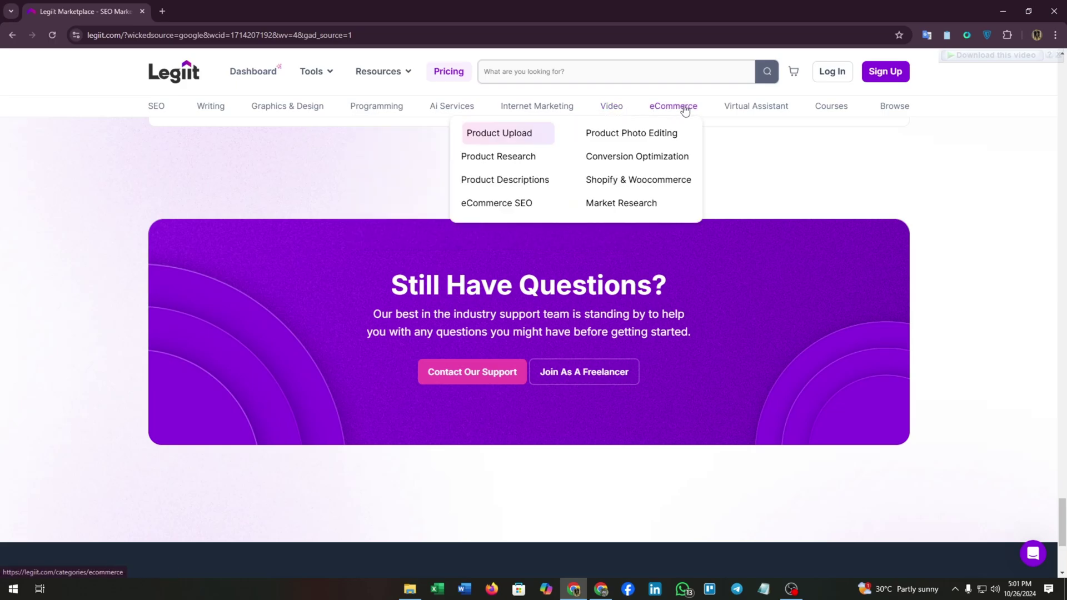
{"action": "mouse_move", "coordinate": [747, 104]}
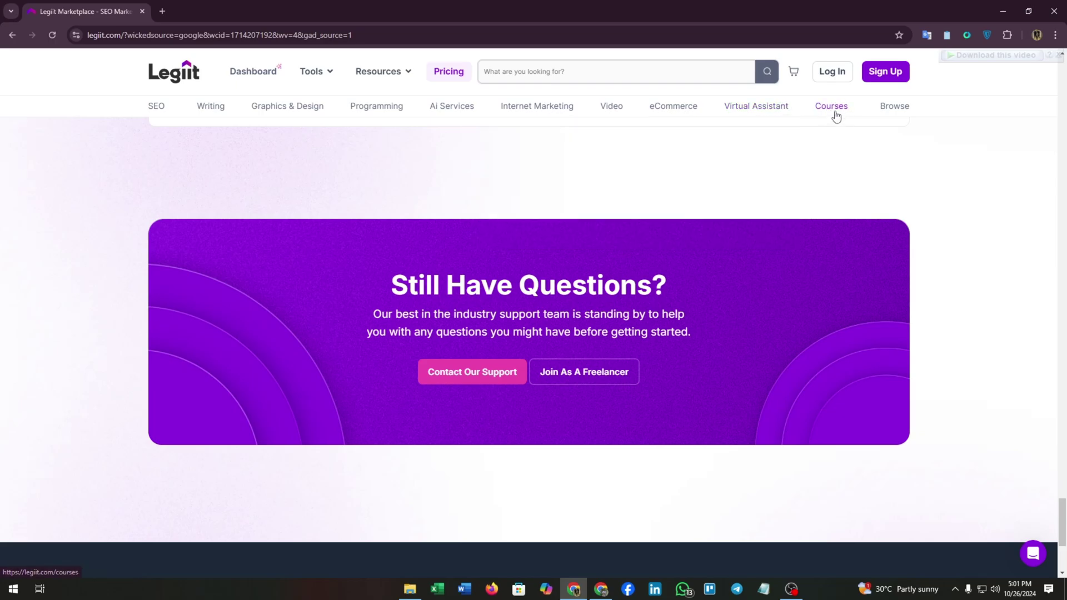
{"action": "mouse_move", "coordinate": [899, 110]}
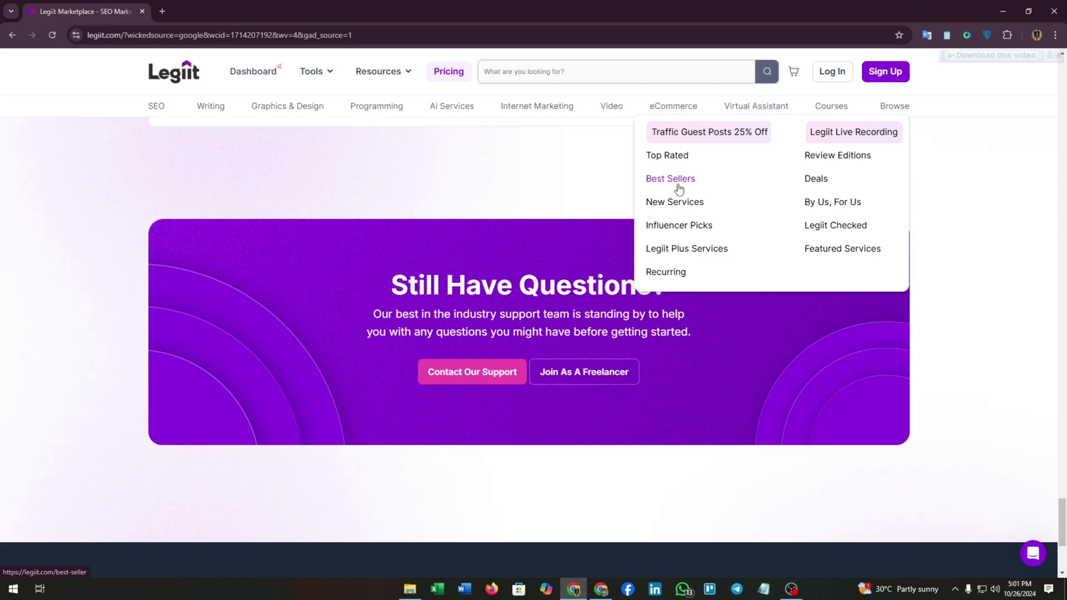
{"action": "left_click", "coordinate": [680, 216]}
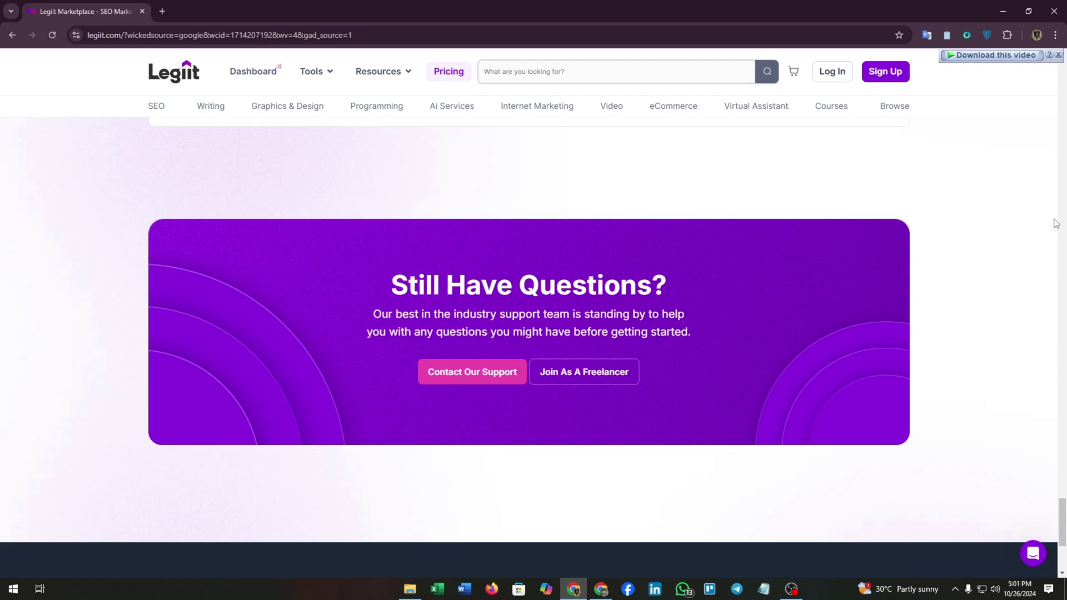
Open the registration page in a new tab, choose the Selling account type and accept the terms
{"action": "middle_click", "coordinate": [888, 75]}
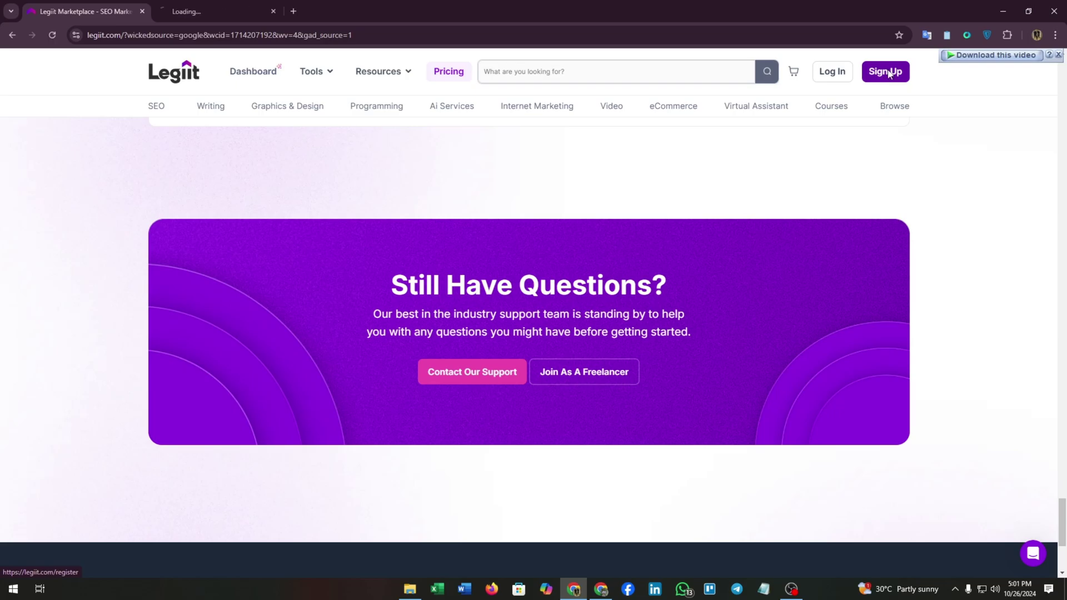
{"action": "left_click", "coordinate": [191, 6]}
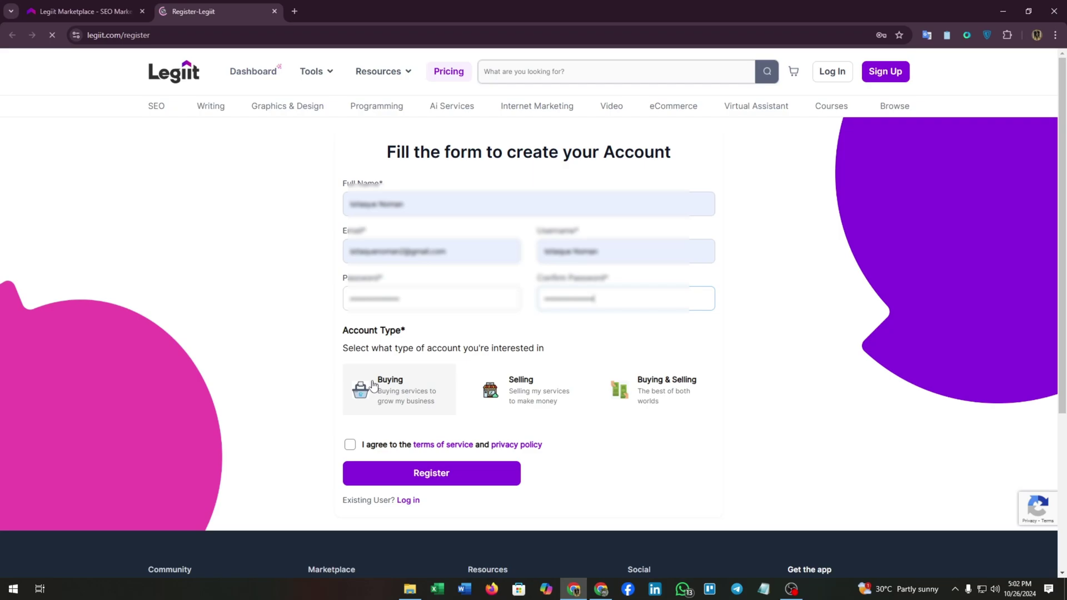
{"action": "left_click", "coordinate": [518, 394]}
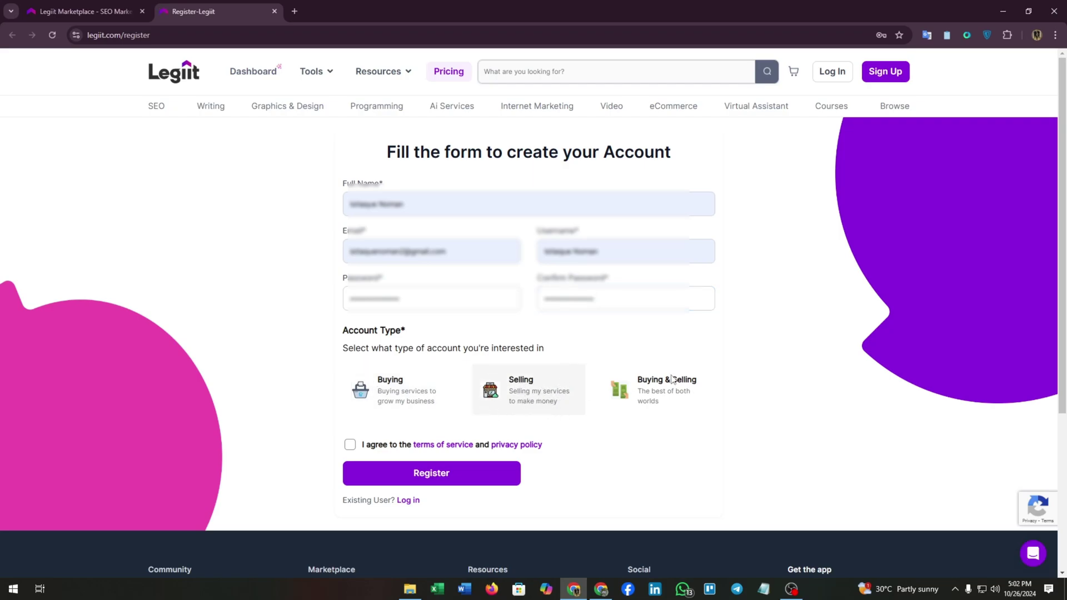
{"action": "left_click", "coordinate": [642, 403]}
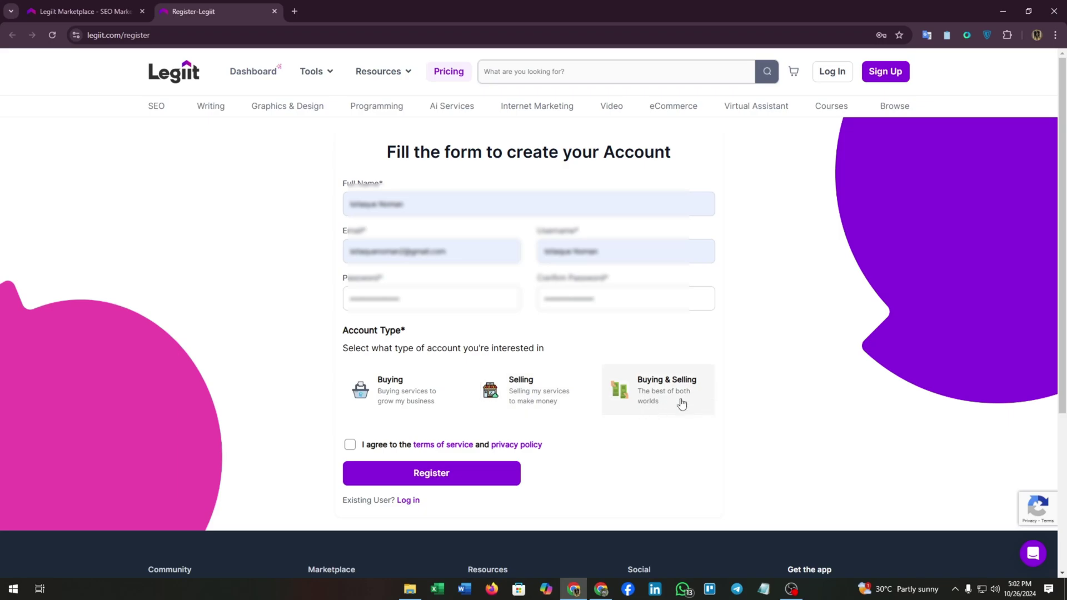
{"action": "left_click", "coordinate": [527, 399]}
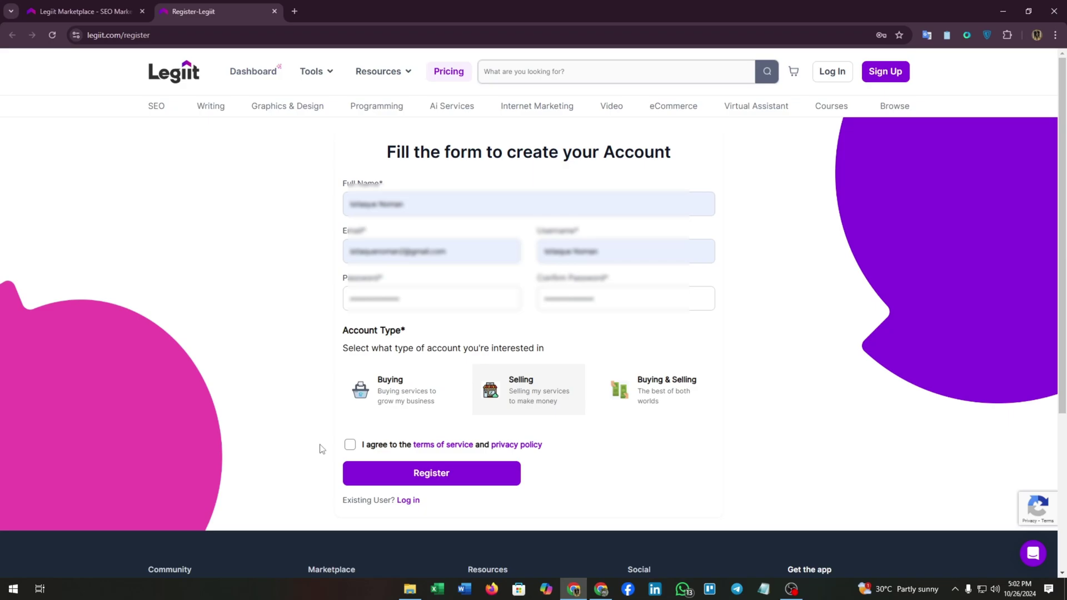
{"action": "left_click", "coordinate": [350, 445]}
{"action": "scroll", "coordinate": [422, 442], "scroll_direction": "down", "scroll_amount": 1}
{"action": "scroll", "coordinate": [423, 442], "scroll_direction": "down", "scroll_amount": 1}
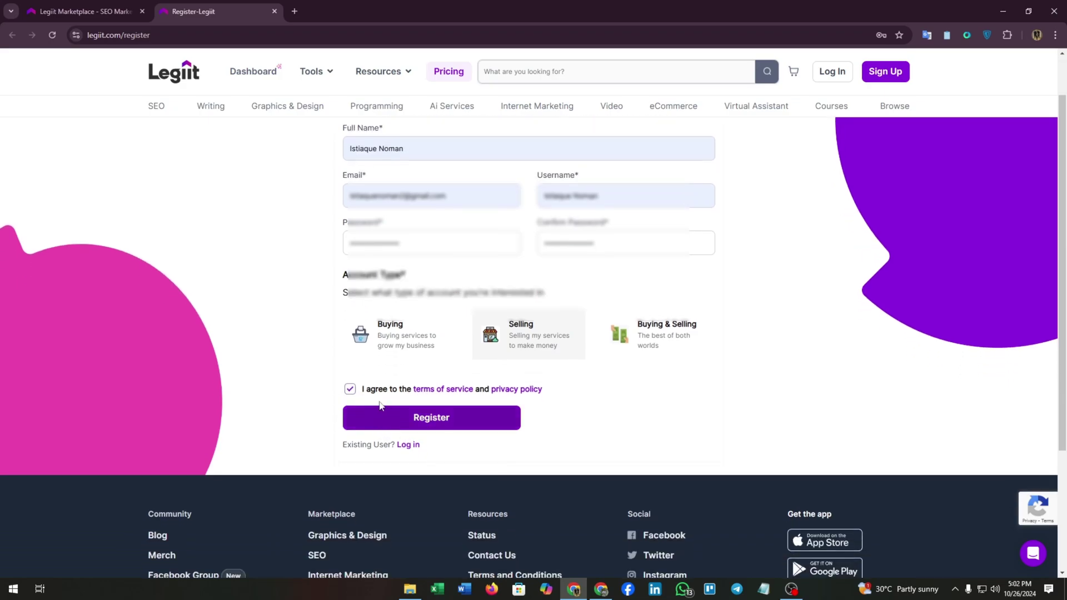
Register the account, let the browser save the password, dismiss the promo popup and open the account menu
{"action": "left_click", "coordinate": [439, 430]}
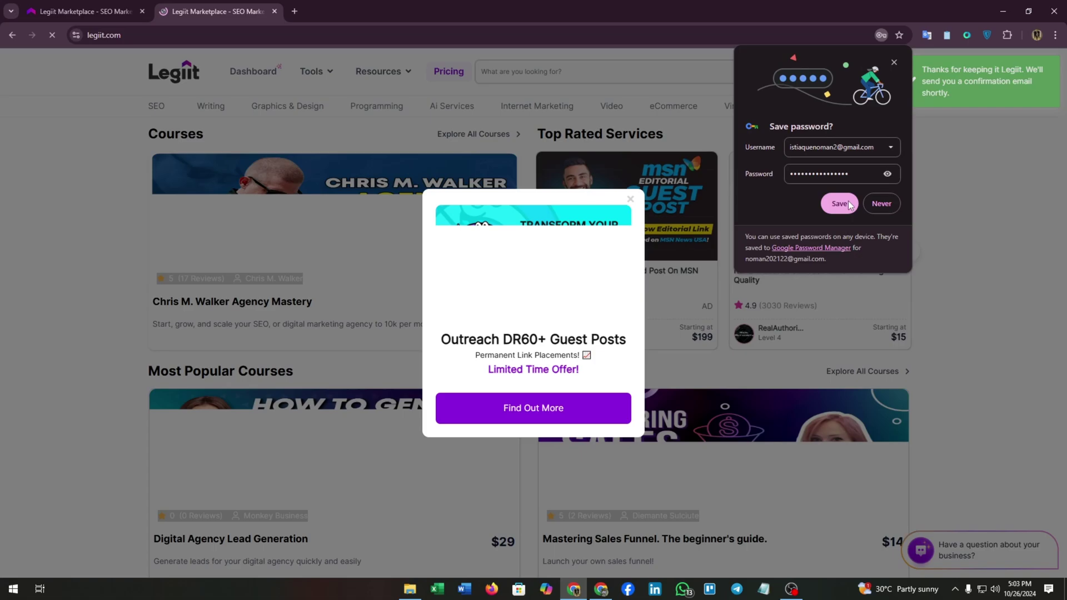
{"action": "left_click", "coordinate": [848, 202]}
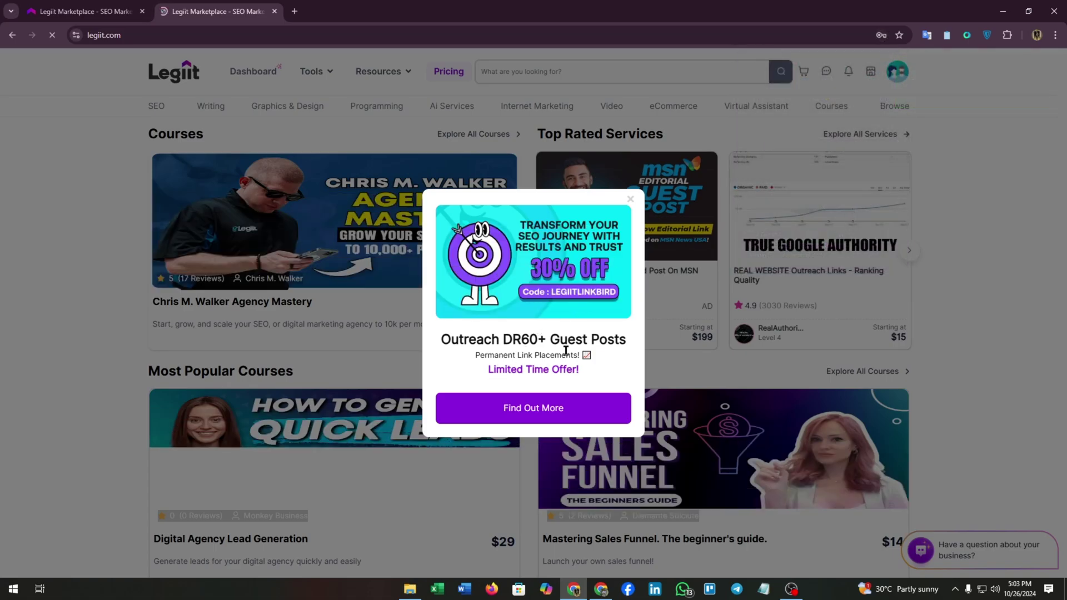
{"action": "left_click", "coordinate": [634, 201]}
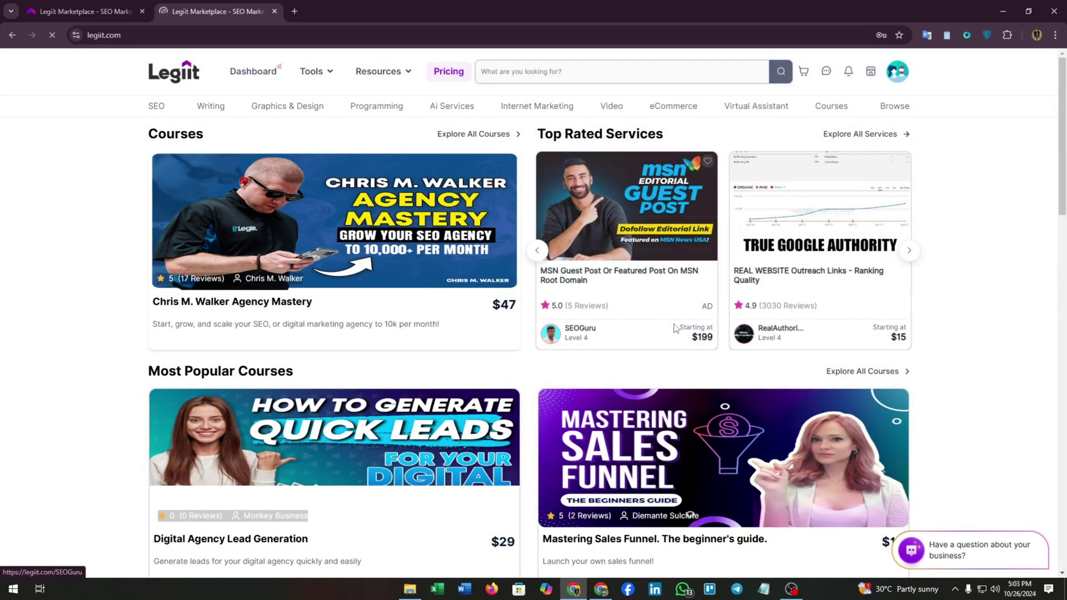
{"action": "scroll", "coordinate": [407, 448], "scroll_direction": "down", "scroll_amount": 2}
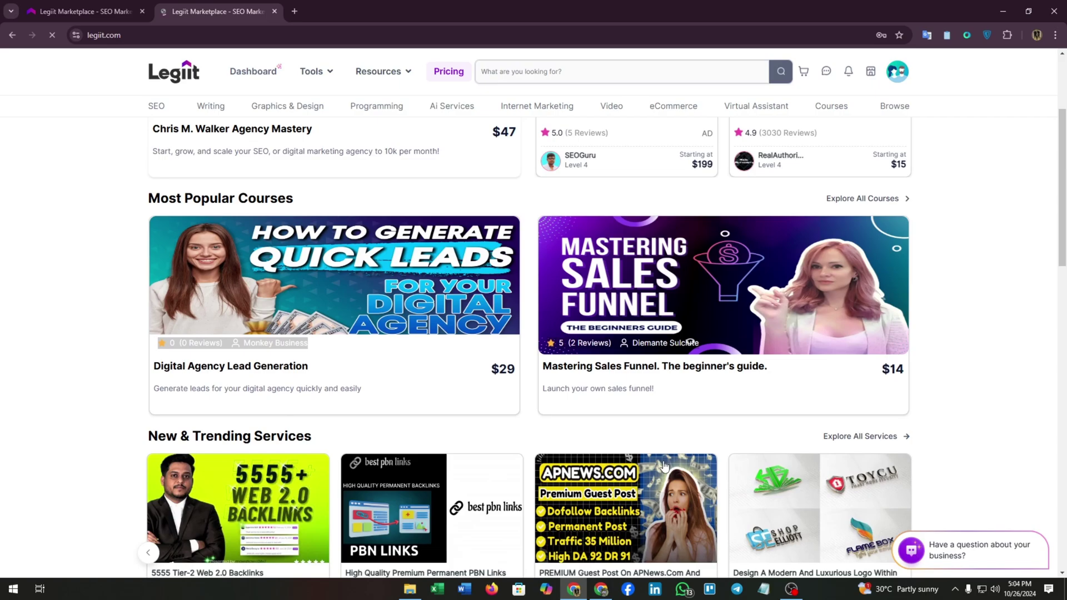
{"action": "scroll", "coordinate": [664, 466], "scroll_direction": "down", "scroll_amount": 5}
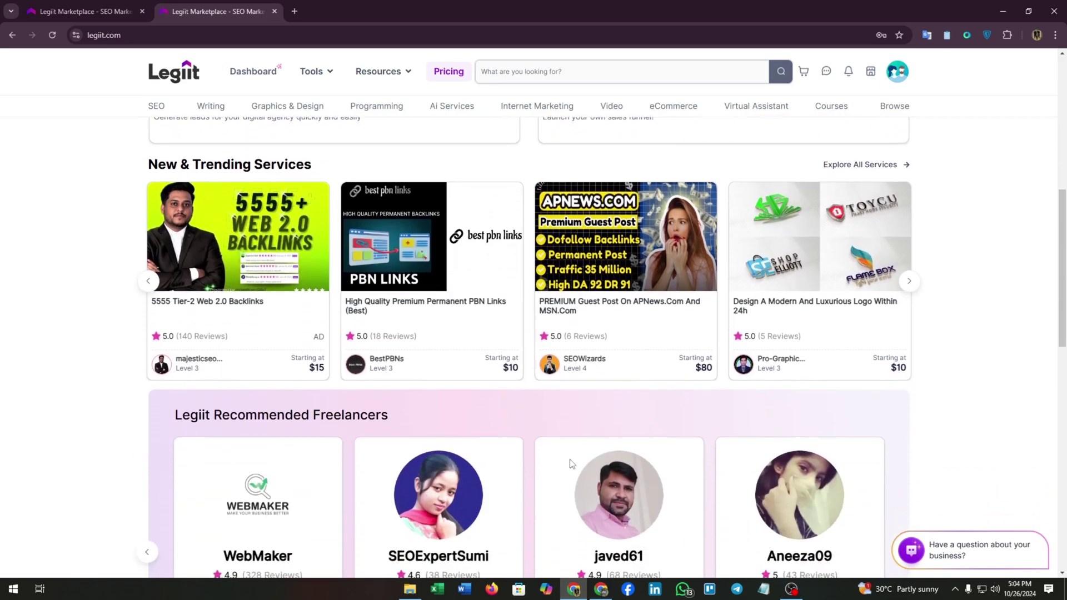
{"action": "scroll", "coordinate": [600, 428], "scroll_direction": "up", "scroll_amount": 8}
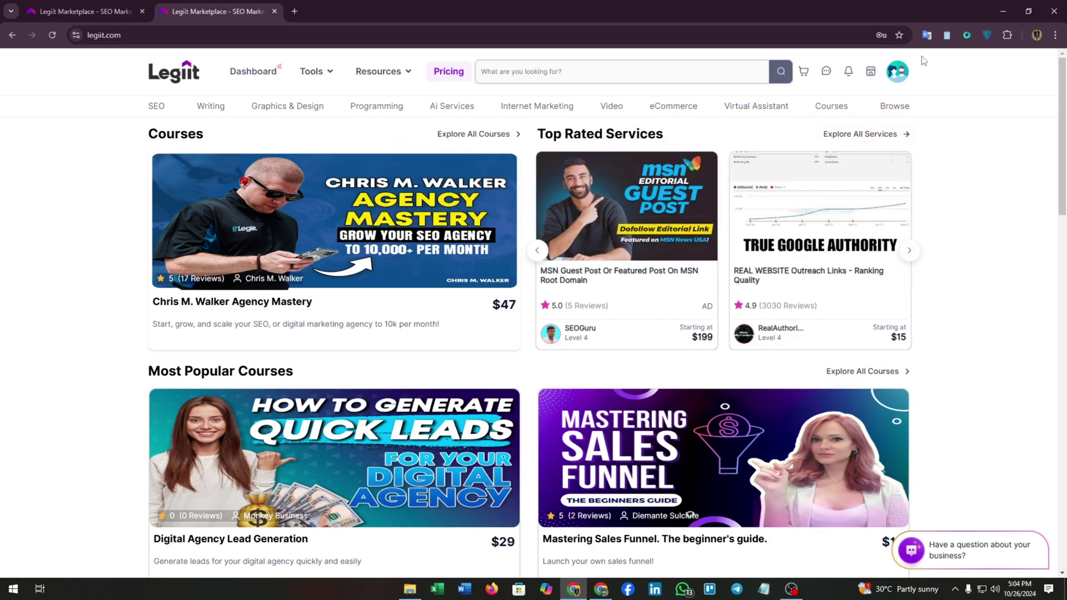
{"action": "left_click", "coordinate": [903, 78]}
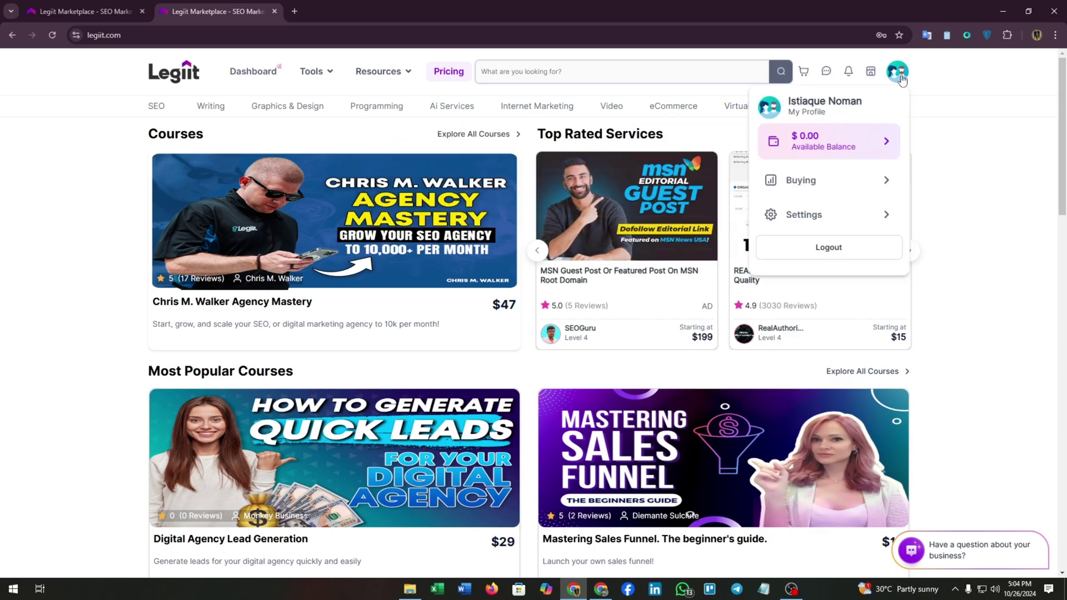
Upload the SEO EXPERT, DIGITAL MARKETING cover photo on My Profile, reposition it and save
{"action": "left_click", "coordinate": [770, 111]}
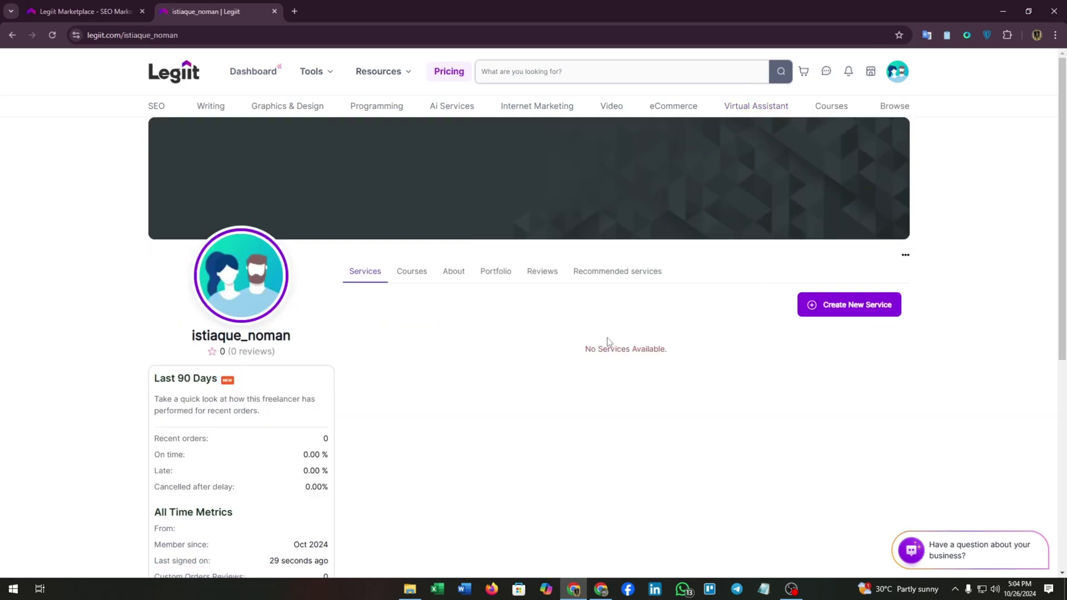
{"action": "scroll", "coordinate": [556, 361], "scroll_direction": "down", "scroll_amount": 5}
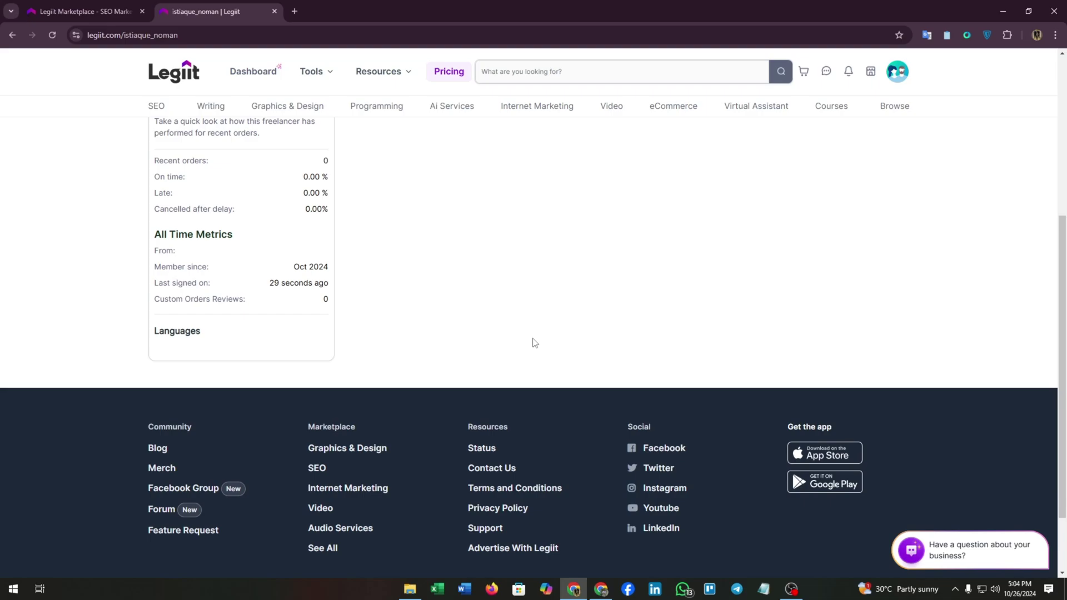
{"action": "scroll", "coordinate": [535, 343], "scroll_direction": "up", "scroll_amount": 5}
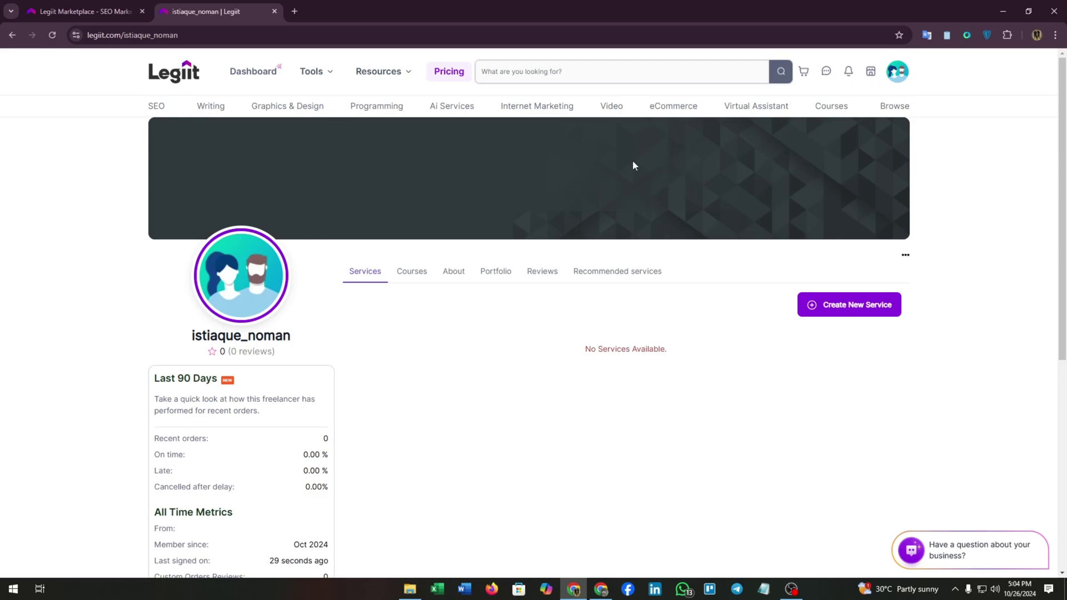
{"action": "left_click", "coordinate": [906, 260]}
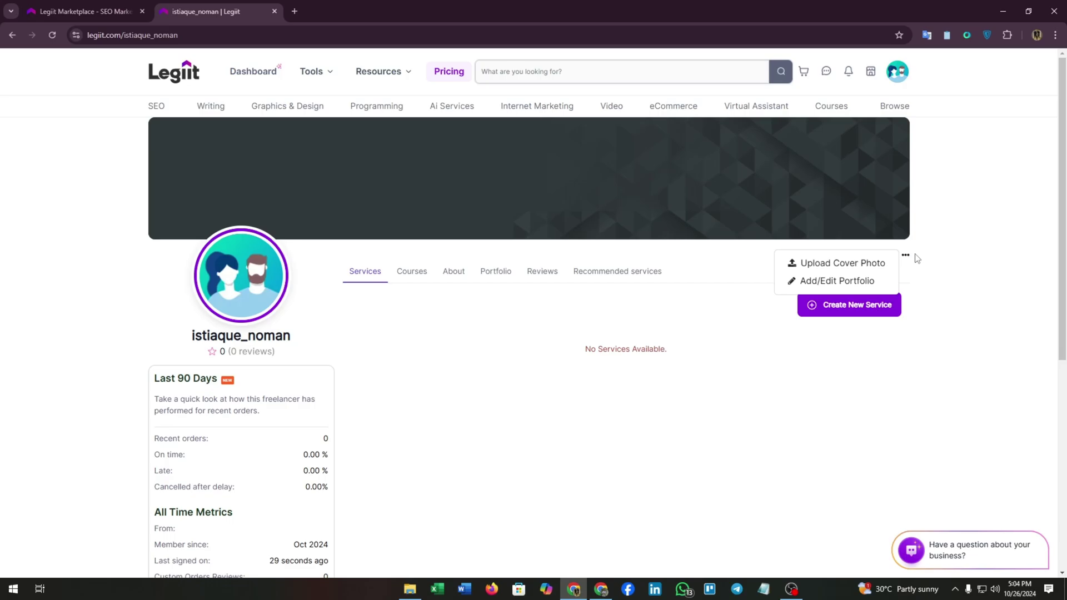
{"action": "left_click", "coordinate": [844, 263]}
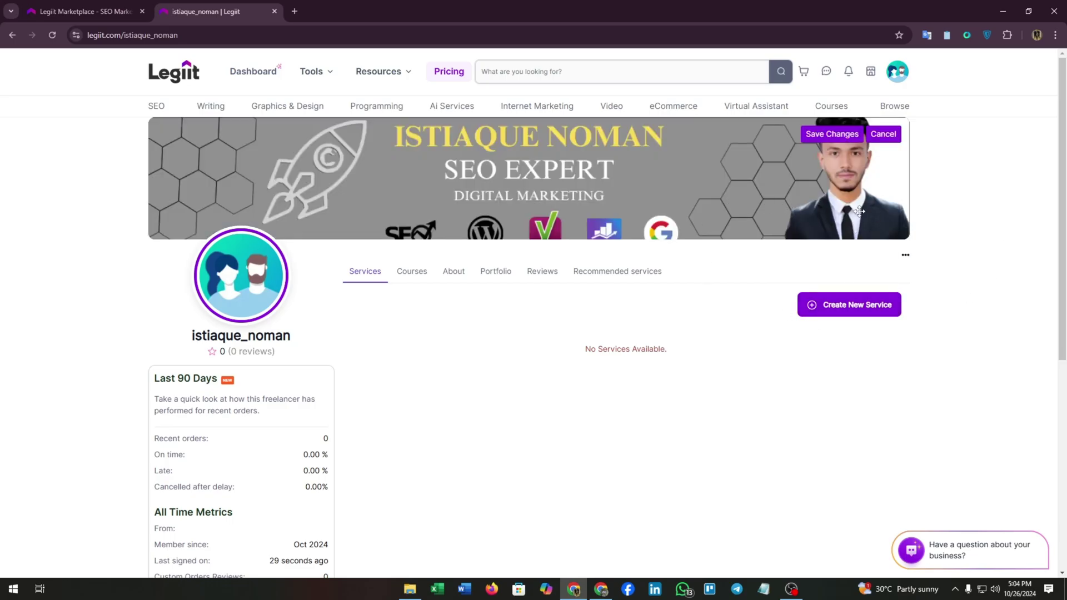
{"action": "scroll", "coordinate": [856, 184], "scroll_direction": "up", "scroll_amount": 3}
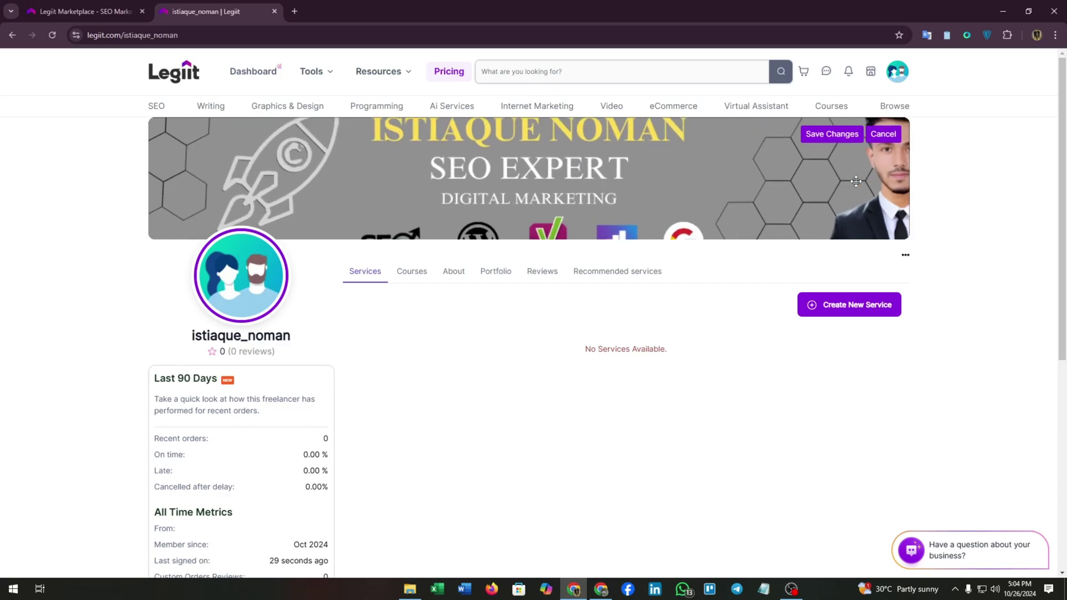
{"action": "scroll", "coordinate": [851, 181], "scroll_direction": "down", "scroll_amount": 2}
{"action": "left_click_drag", "start_coordinate": [777, 194], "coordinate": [754, 190]}
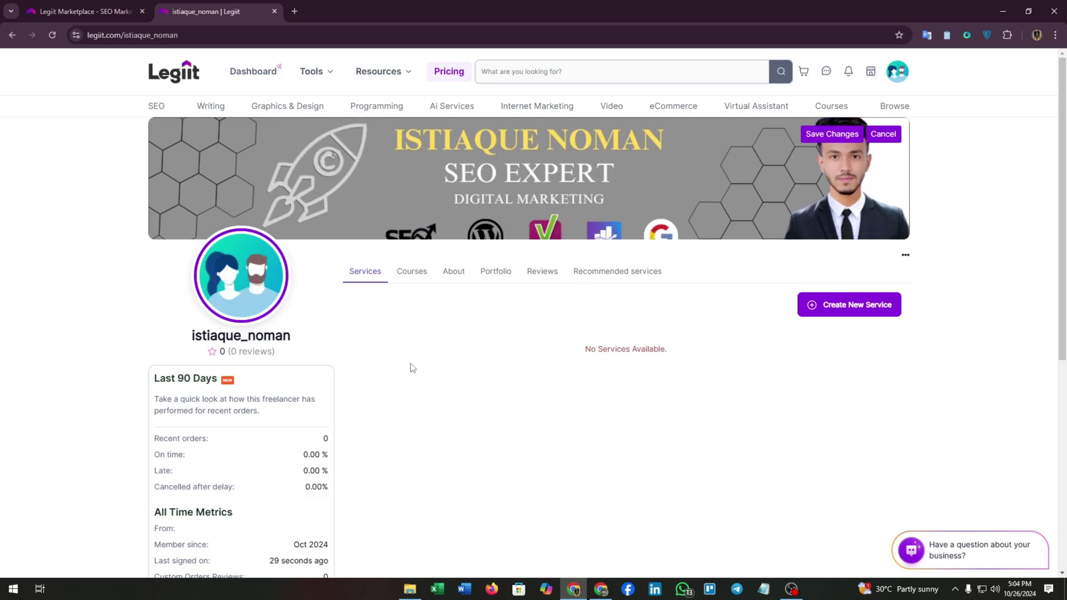
{"action": "left_click", "coordinate": [835, 138]}
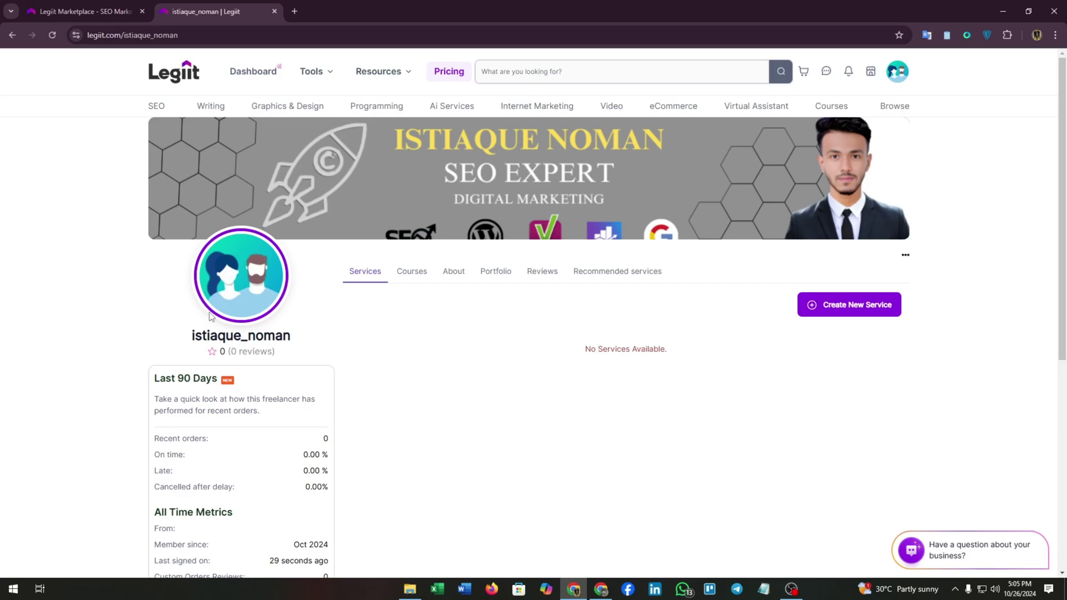
Go to Account Setting through the Settings options in the account menu
{"action": "right_click", "coordinate": [259, 289]}
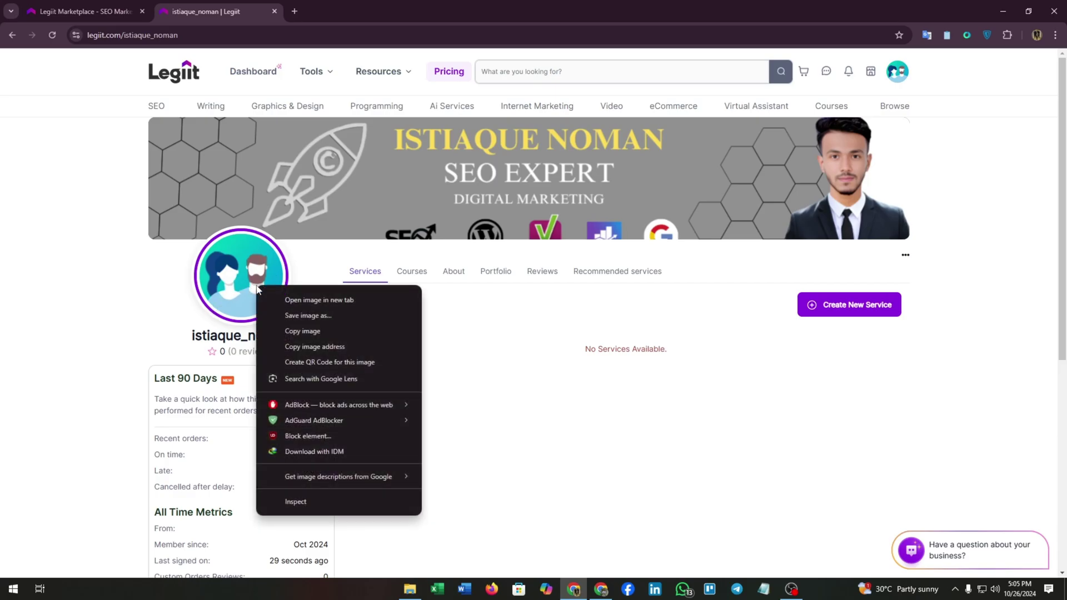
{"action": "key", "text": "Escape"}
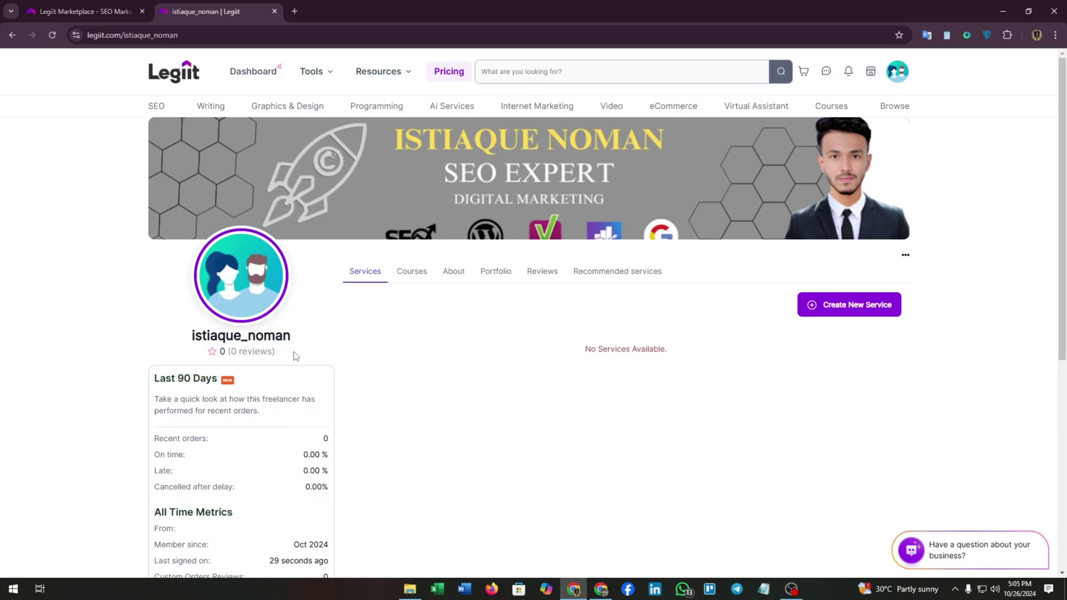
{"action": "scroll", "coordinate": [335, 321], "scroll_direction": "down", "scroll_amount": 3}
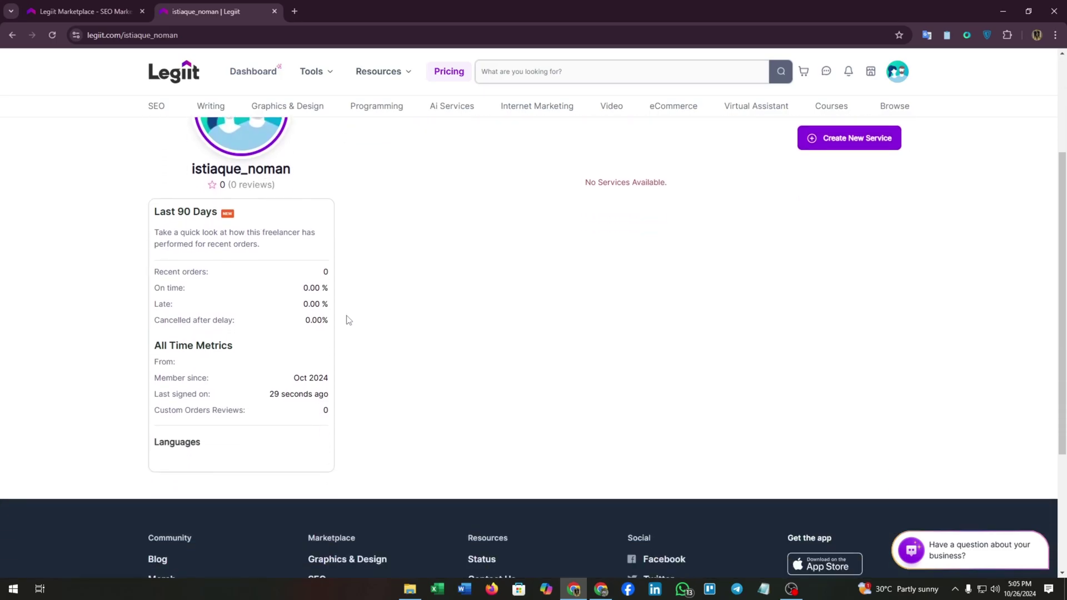
{"action": "scroll", "coordinate": [560, 348], "scroll_direction": "up", "scroll_amount": 3}
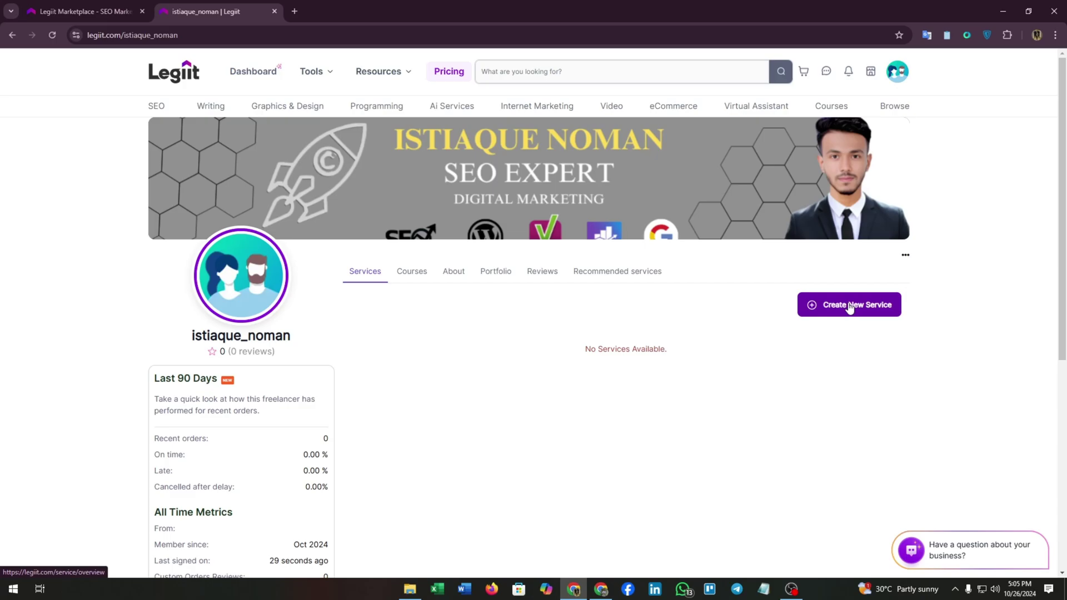
{"action": "mouse_move", "coordinate": [897, 71]}
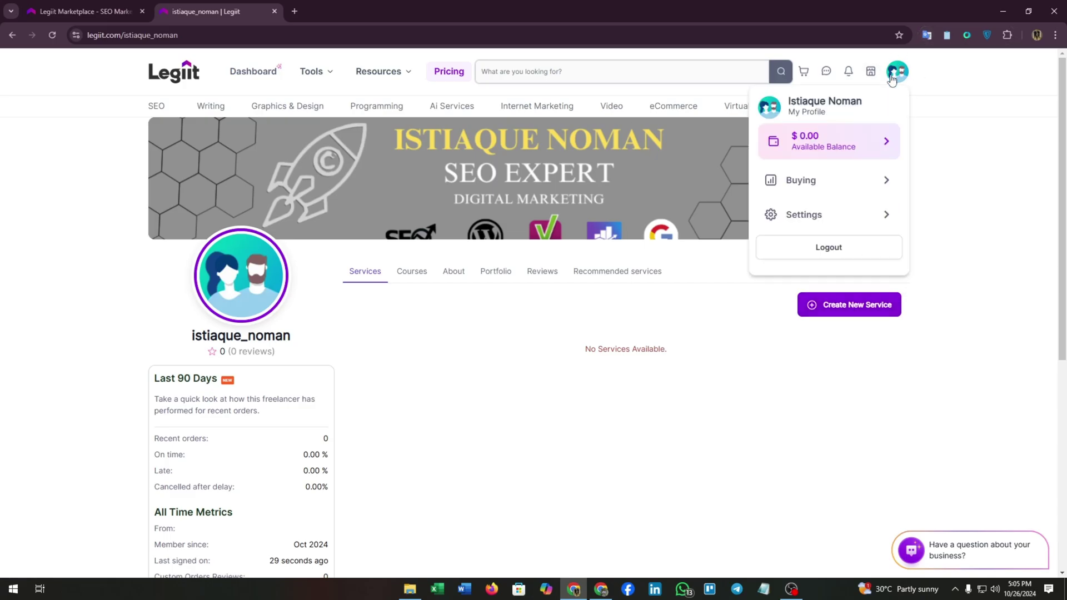
{"action": "left_click", "coordinate": [824, 216]}
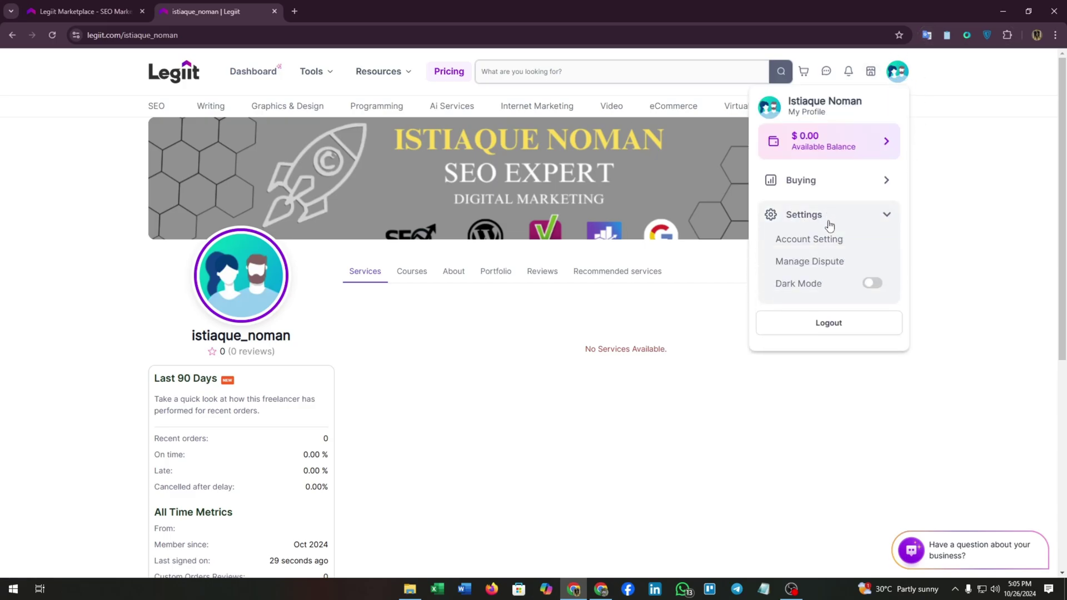
{"action": "left_click", "coordinate": [808, 242]}
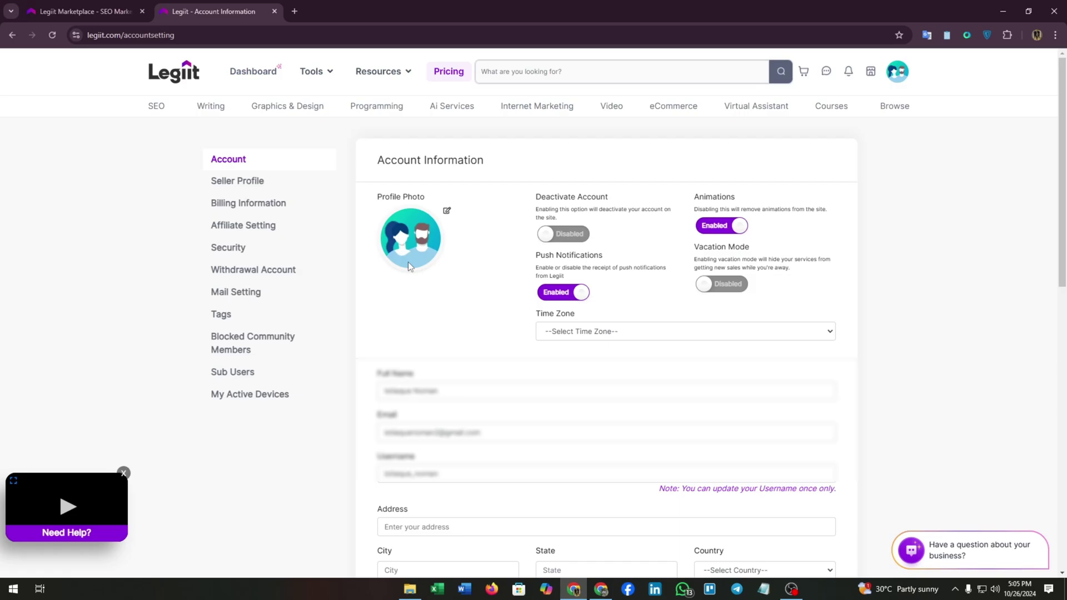
Upload 'Untitled design (4).png' as the new profile photo and save it
{"action": "left_click", "coordinate": [447, 214]}
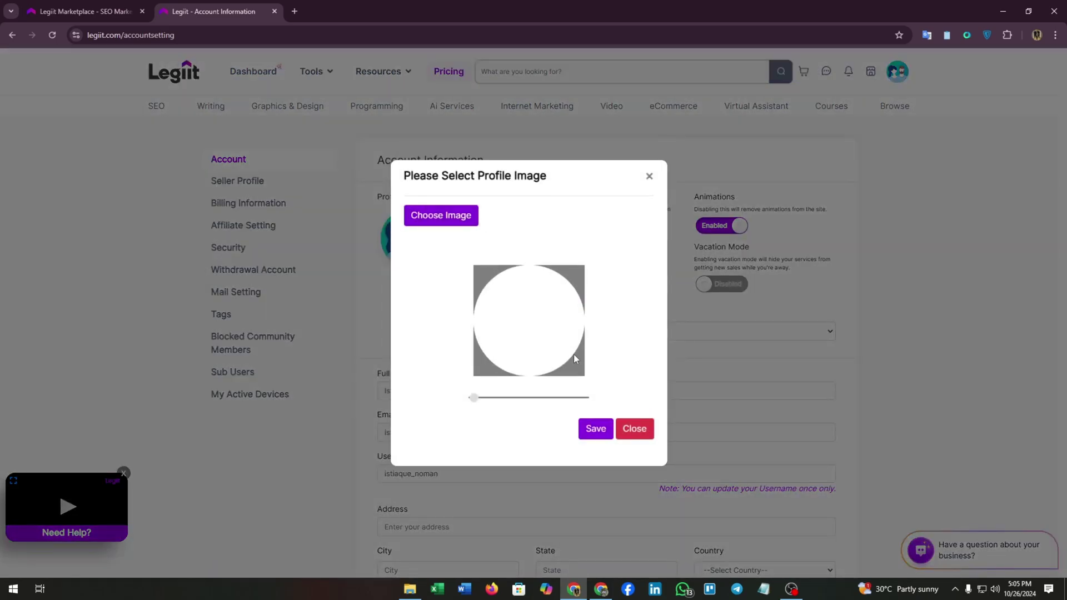
{"action": "left_click", "coordinate": [443, 219]}
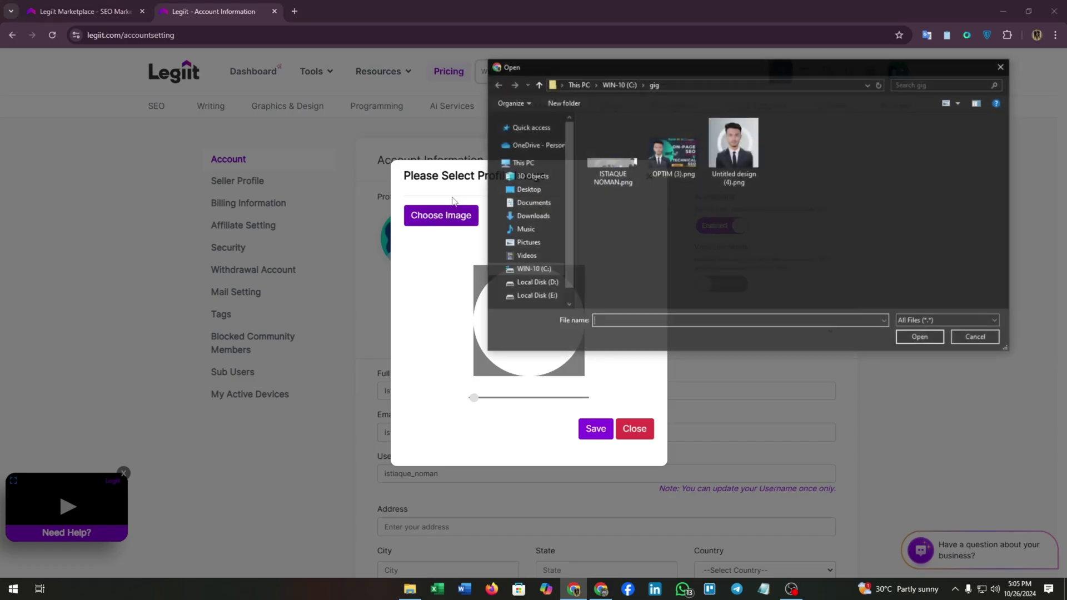
{"action": "double_click", "coordinate": [732, 141]}
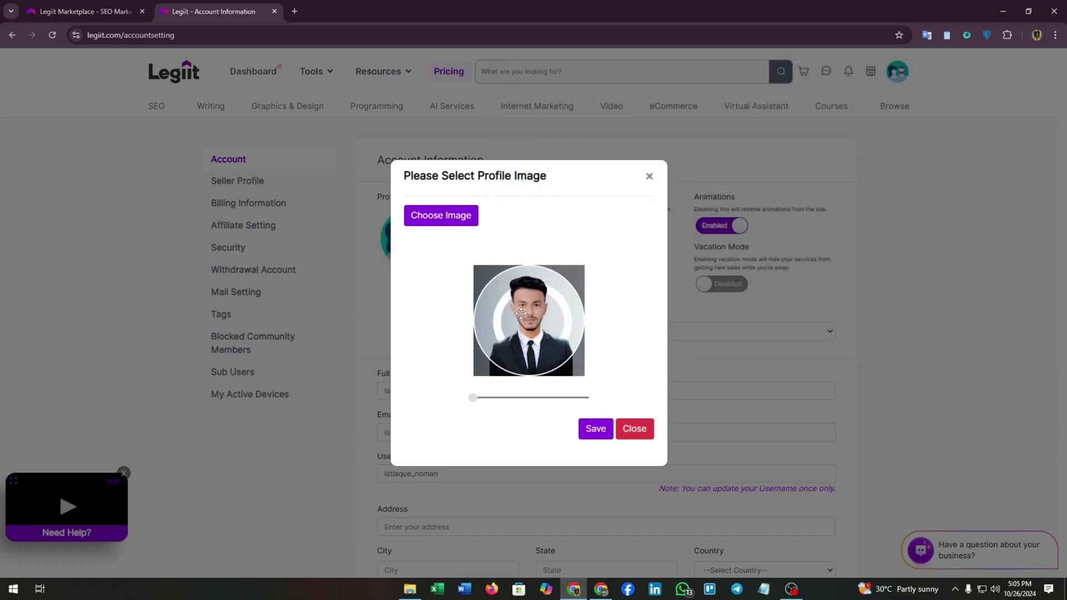
{"action": "left_click", "coordinate": [595, 433]}
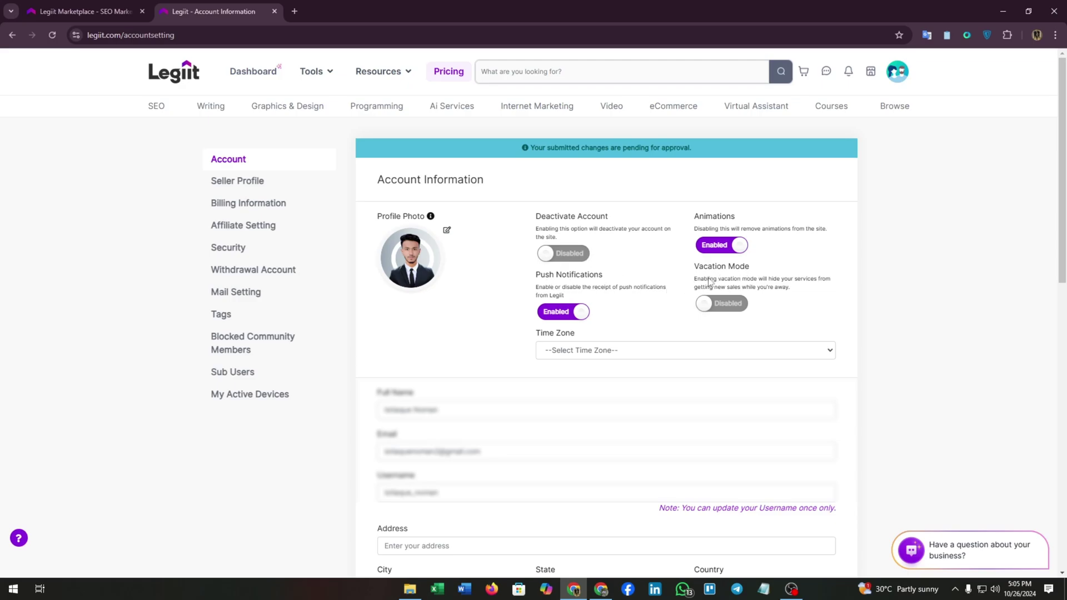
Choose Asia/Dhaka from the Time Zone dropdown
{"action": "left_click", "coordinate": [625, 352]}
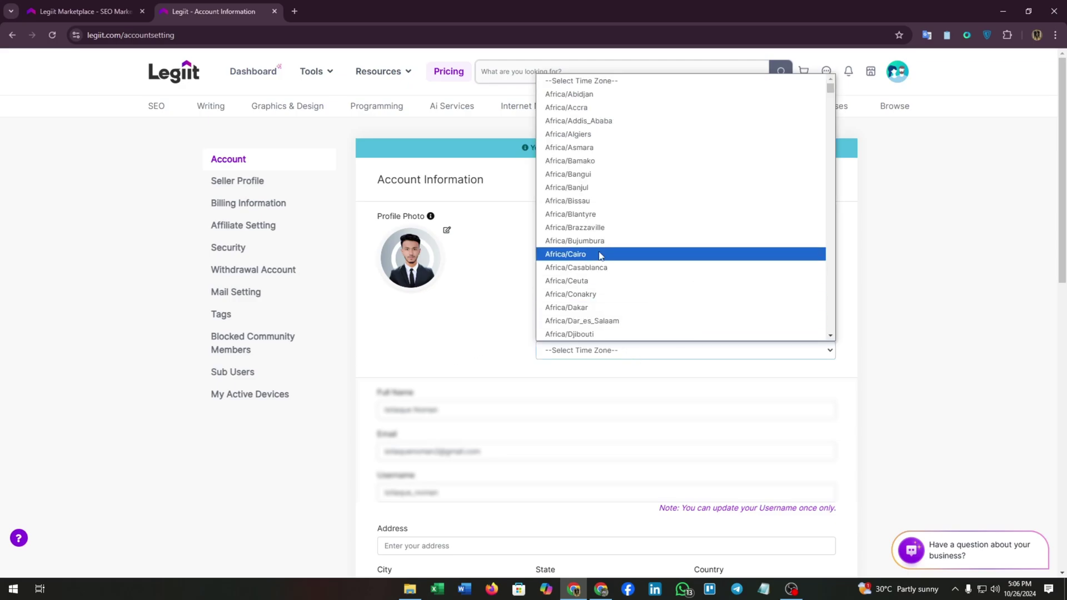
{"action": "scroll", "coordinate": [562, 283], "scroll_direction": "down", "scroll_amount": 20}
{"action": "scroll", "coordinate": [560, 285], "scroll_direction": "down", "scroll_amount": 20}
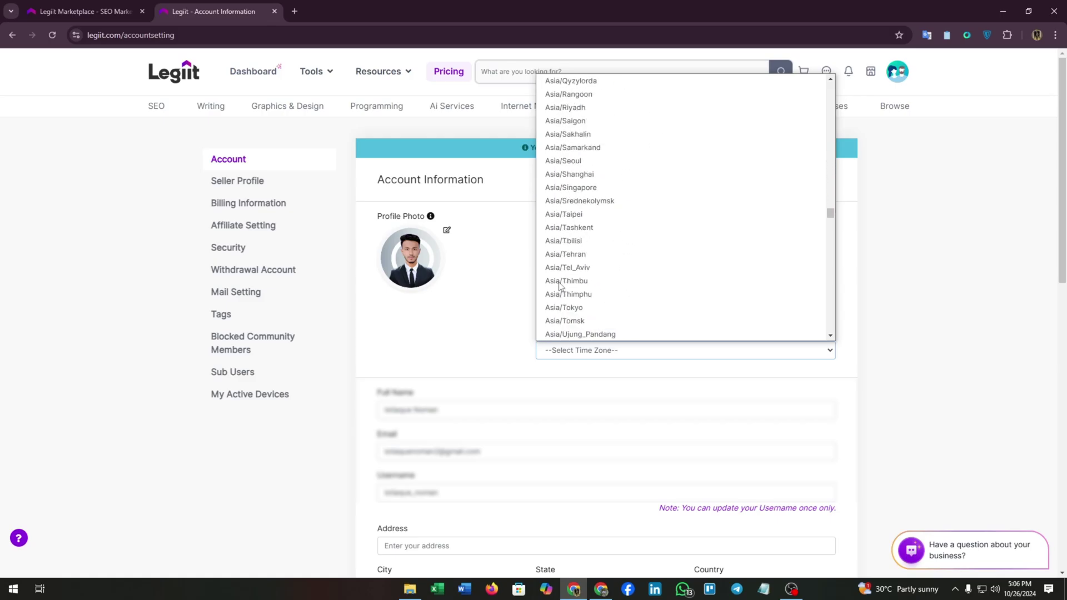
{"action": "scroll", "coordinate": [581, 194], "scroll_direction": "up", "scroll_amount": 10}
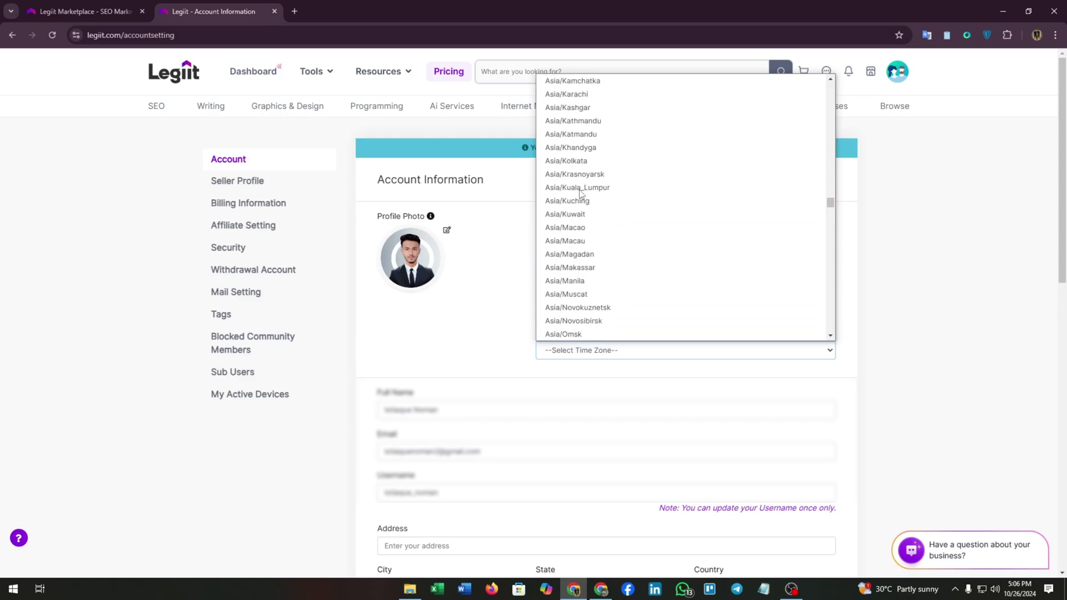
{"action": "left_click", "coordinate": [564, 77]}
{"action": "scroll", "coordinate": [679, 361], "scroll_direction": "down", "scroll_amount": 3}
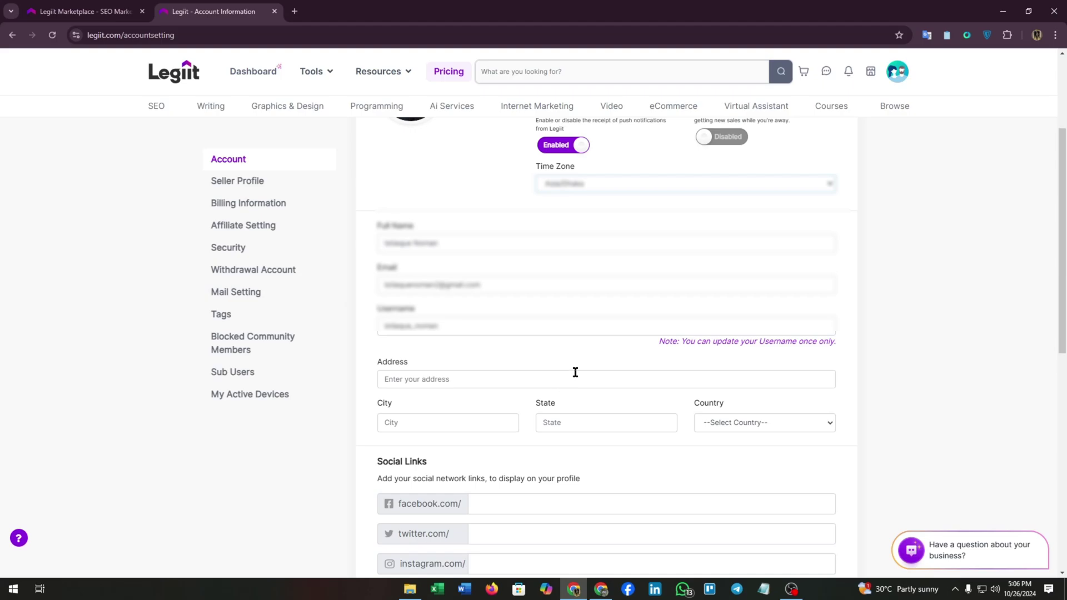
Fill in the Address field and look over the username note and social link fields
{"action": "left_click_drag", "start_coordinate": [654, 347], "coordinate": [851, 355]}
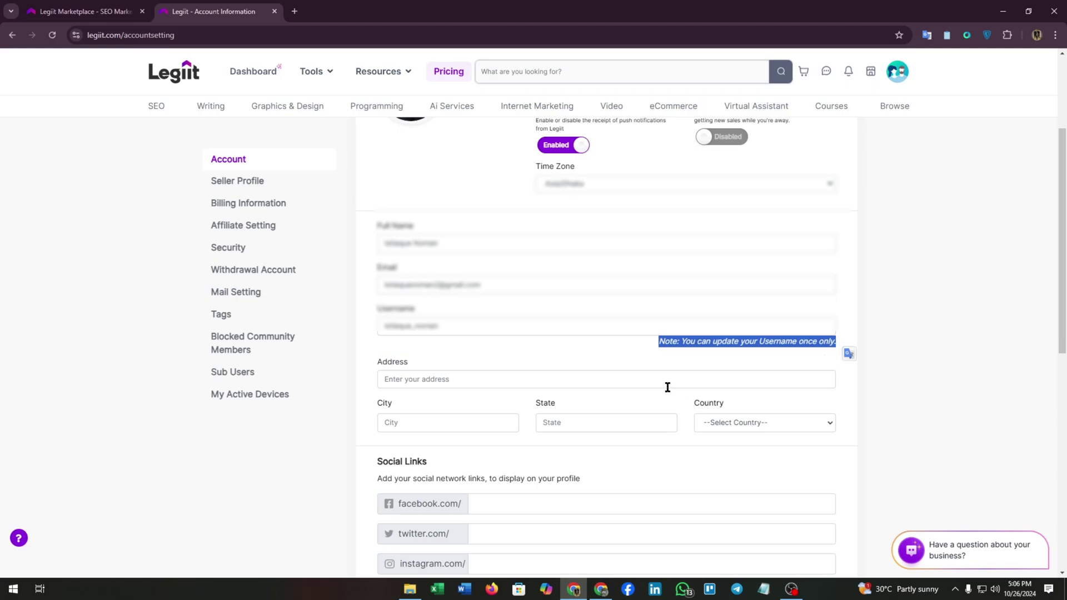
{"action": "left_click", "coordinate": [597, 367]}
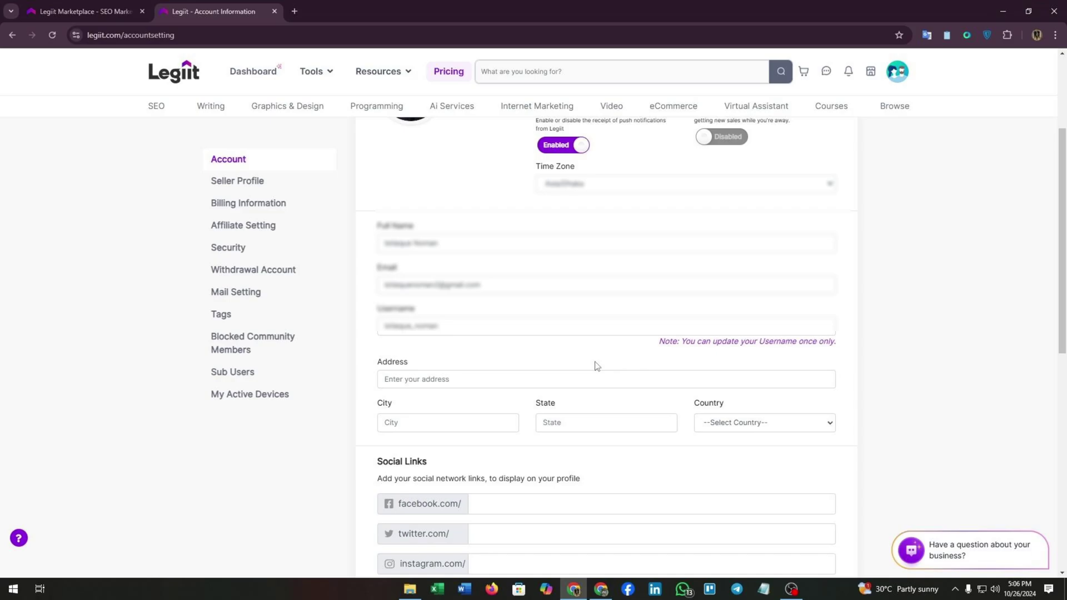
{"action": "left_click", "coordinate": [400, 378]}
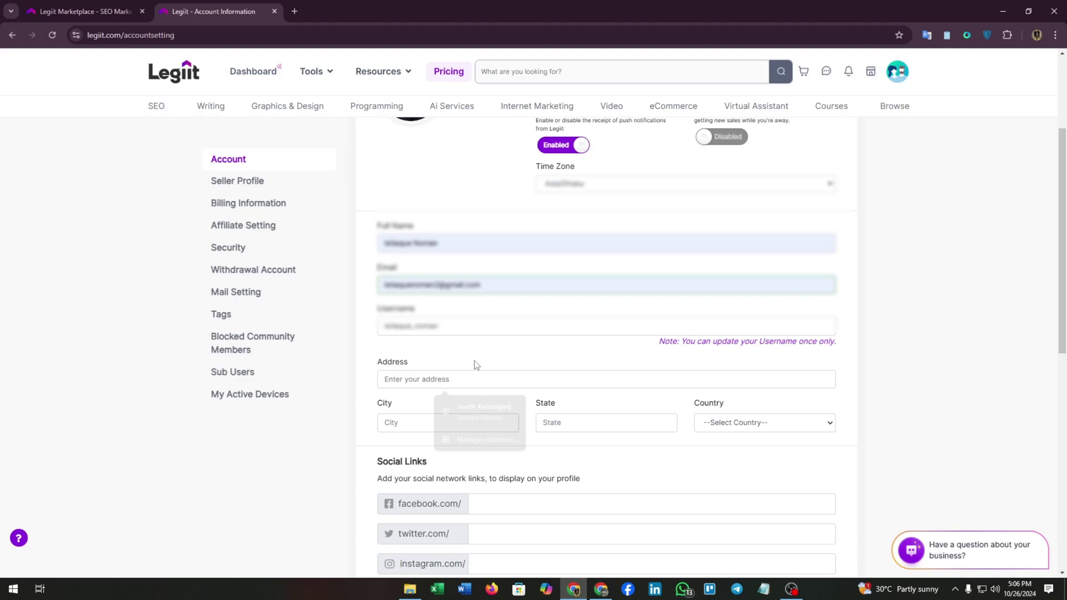
{"action": "scroll", "coordinate": [555, 365], "scroll_direction": "down", "scroll_amount": 3}
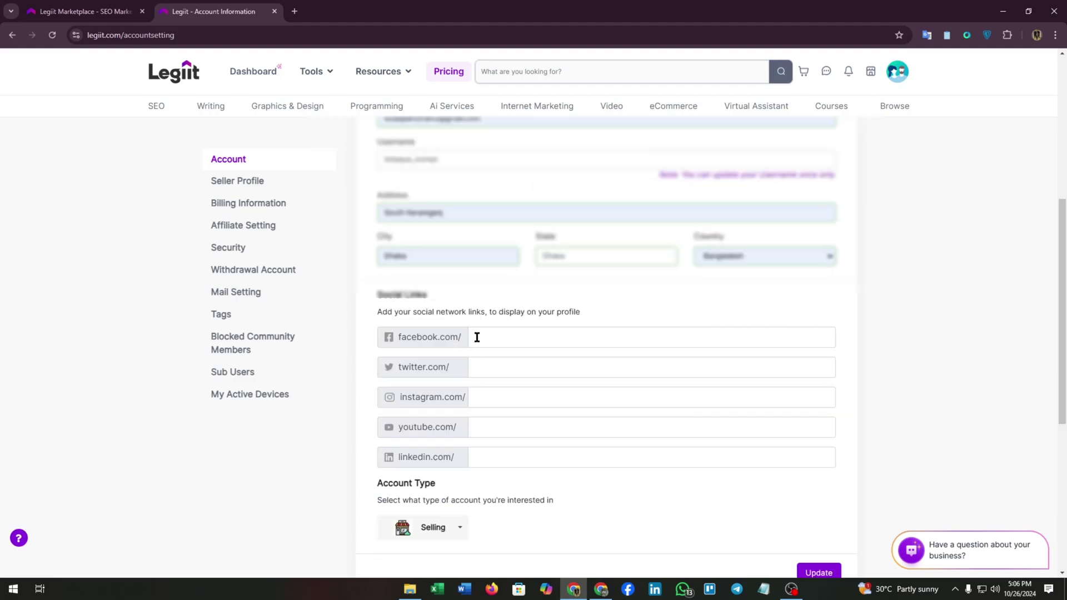
{"action": "left_click_drag", "start_coordinate": [383, 343], "coordinate": [476, 331]}
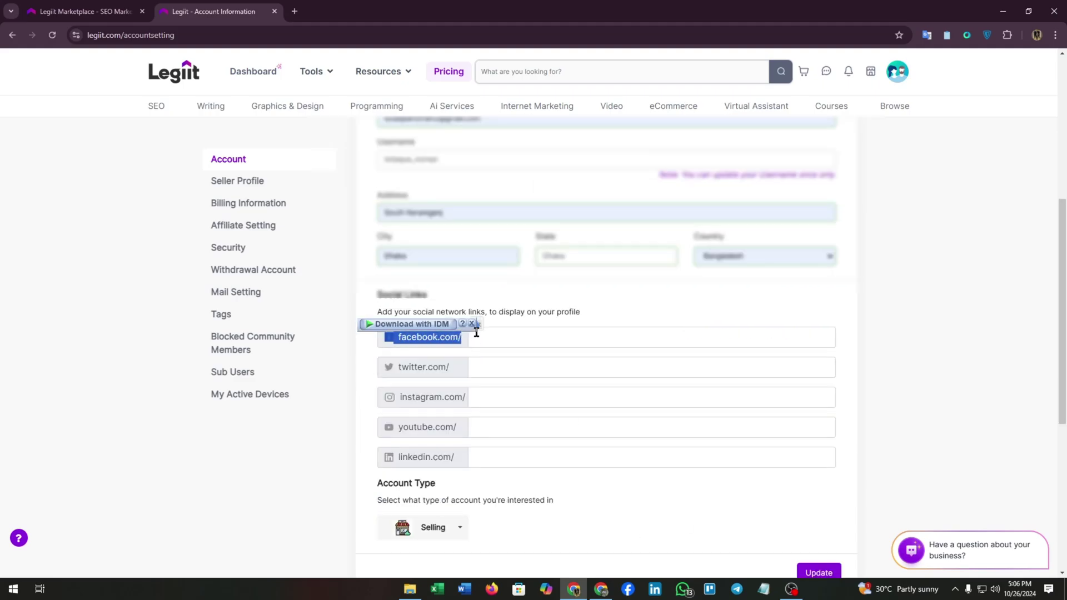
{"action": "left_click_drag", "start_coordinate": [382, 368], "coordinate": [461, 374]}
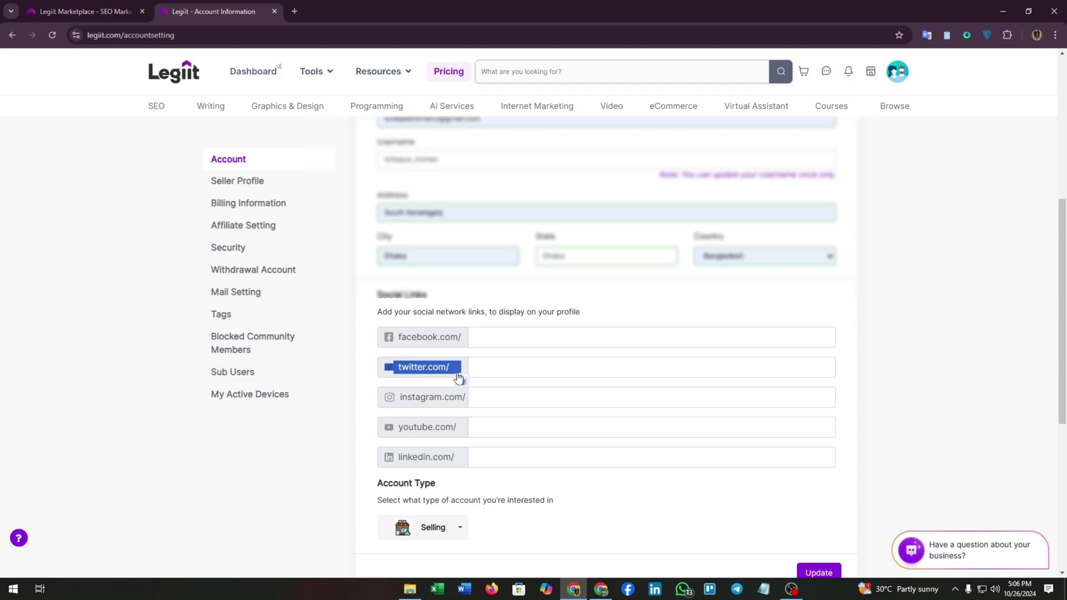
{"action": "left_click_drag", "start_coordinate": [383, 400], "coordinate": [476, 382]}
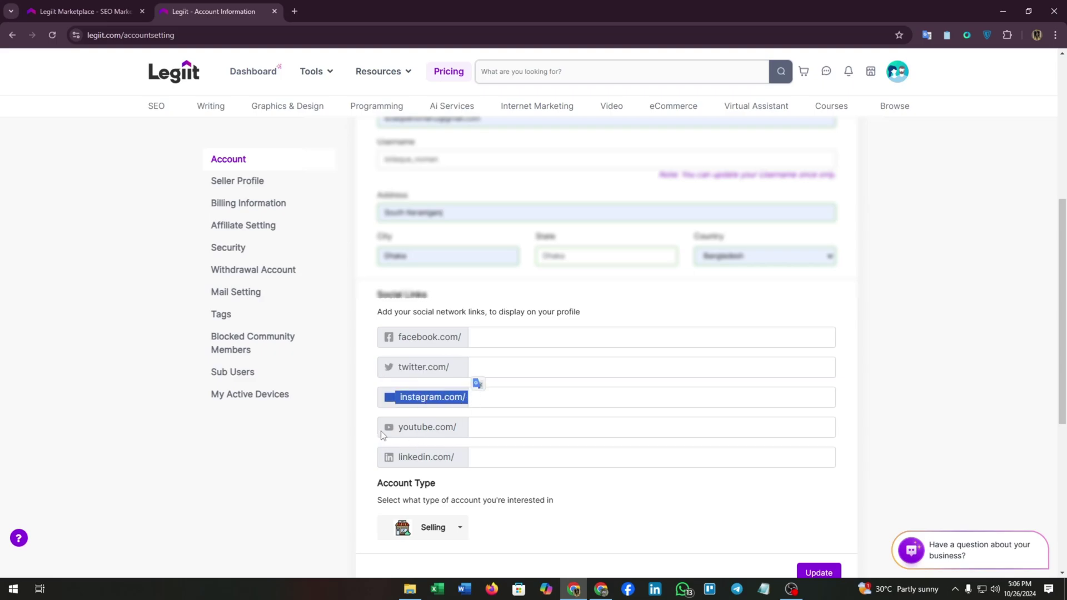
{"action": "left_click_drag", "start_coordinate": [383, 431], "coordinate": [481, 432]}
{"action": "left_click_drag", "start_coordinate": [382, 461], "coordinate": [468, 462]}
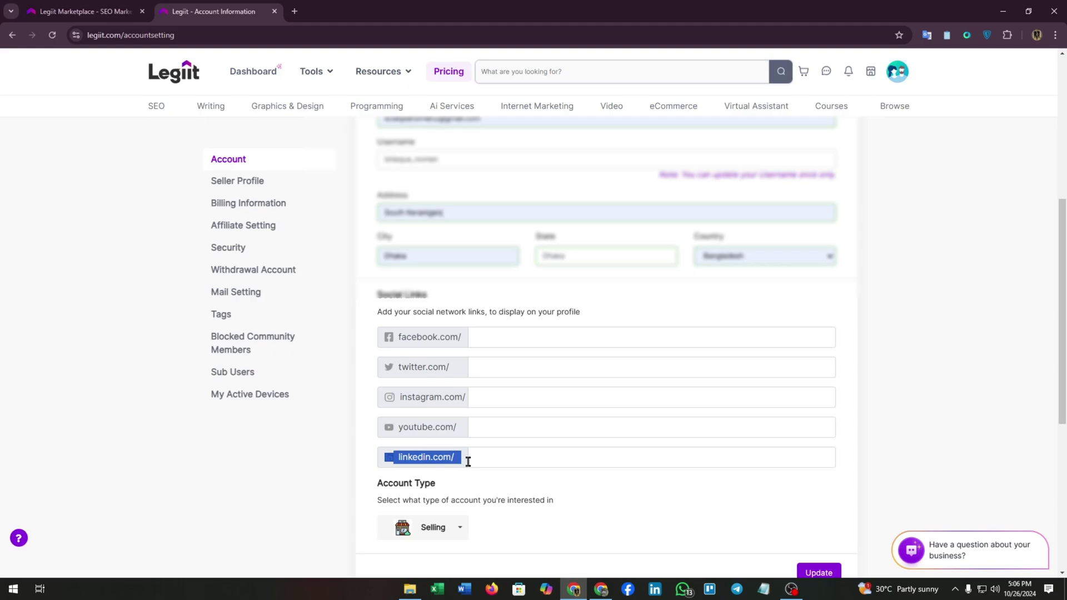
{"action": "left_click", "coordinate": [583, 522]}
Keep Selling as the account type and save the account information with Update
{"action": "scroll", "coordinate": [512, 450], "scroll_direction": "down", "scroll_amount": 3}
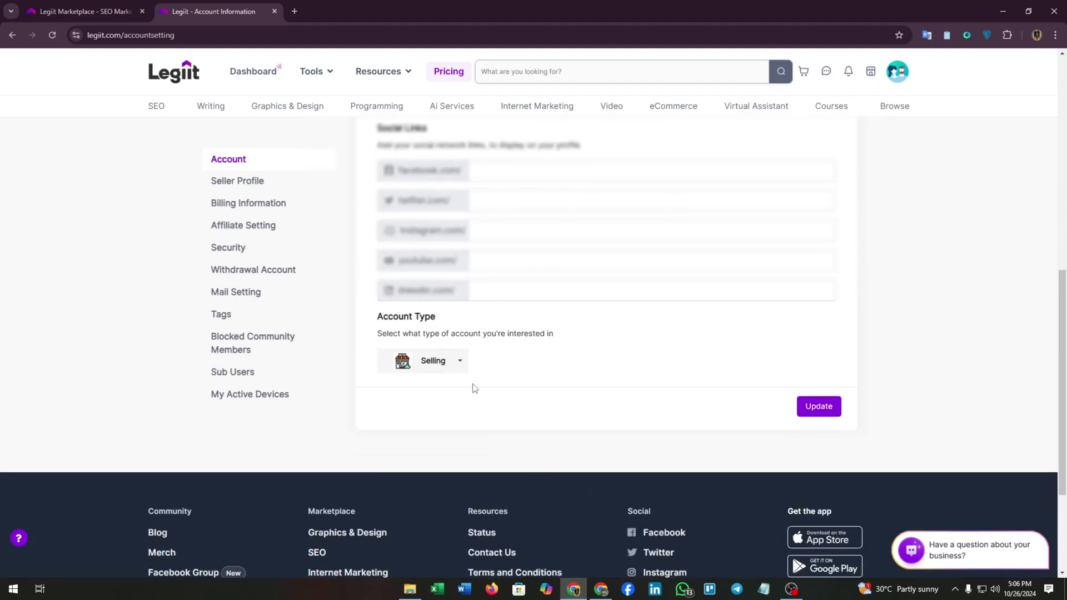
{"action": "left_click", "coordinate": [459, 362]}
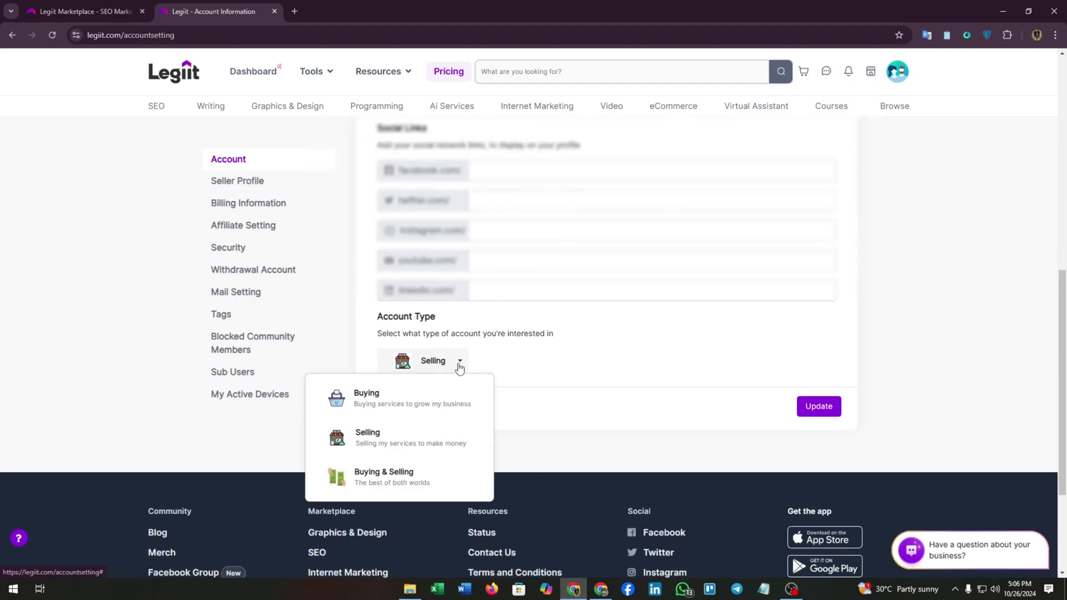
{"action": "left_click", "coordinate": [459, 364]}
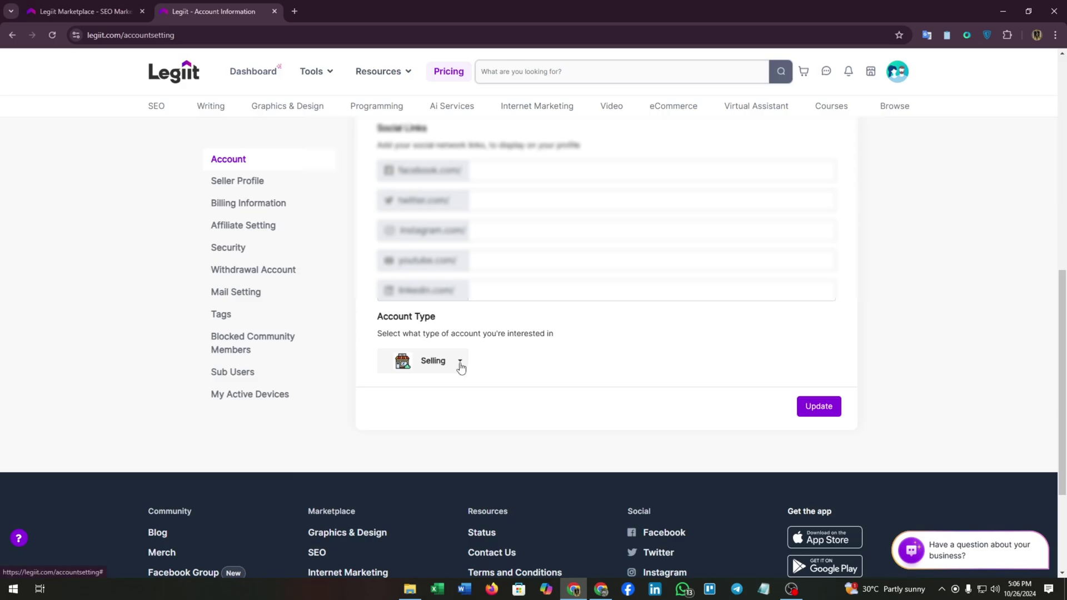
{"action": "left_click", "coordinate": [826, 400]}
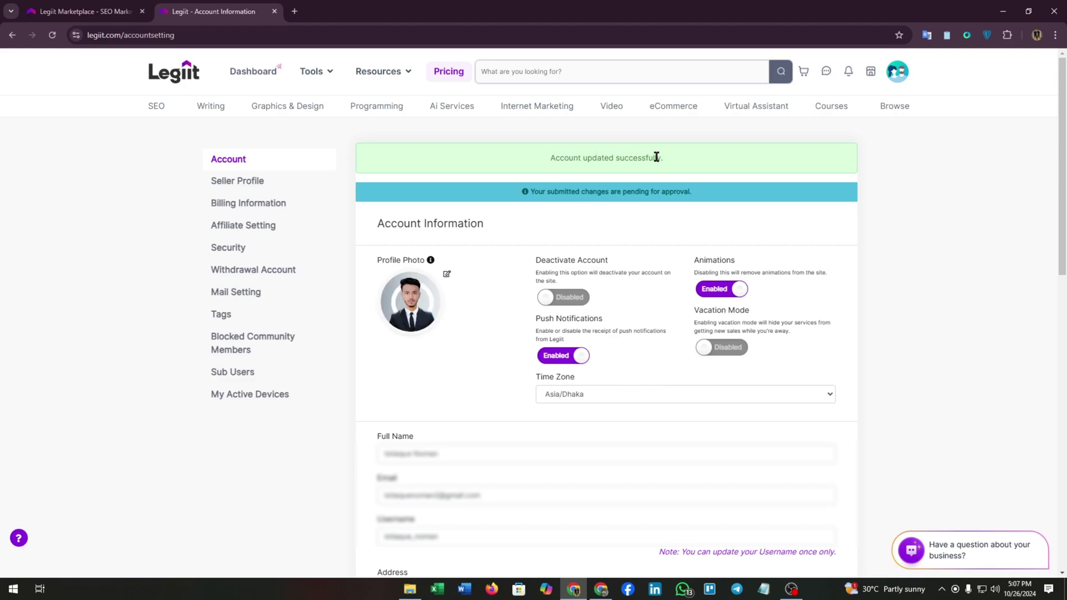
Open Seller Profile settings, read the description instructions and focus the Short description box
{"action": "left_click", "coordinate": [239, 183]}
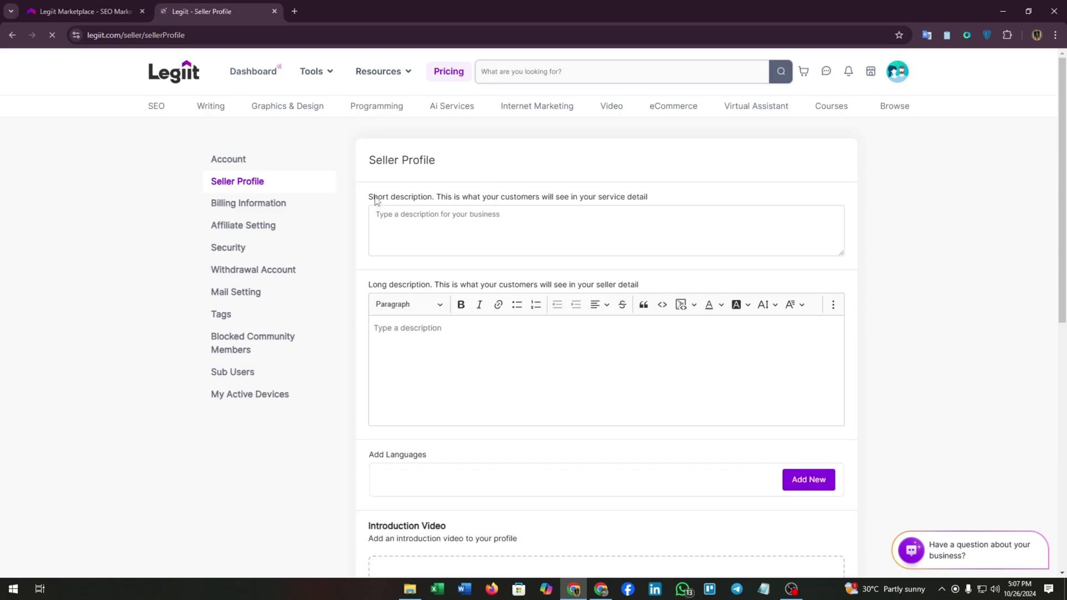
{"action": "left_click_drag", "start_coordinate": [364, 199], "coordinate": [653, 207]}
{"action": "left_click", "coordinate": [412, 238]}
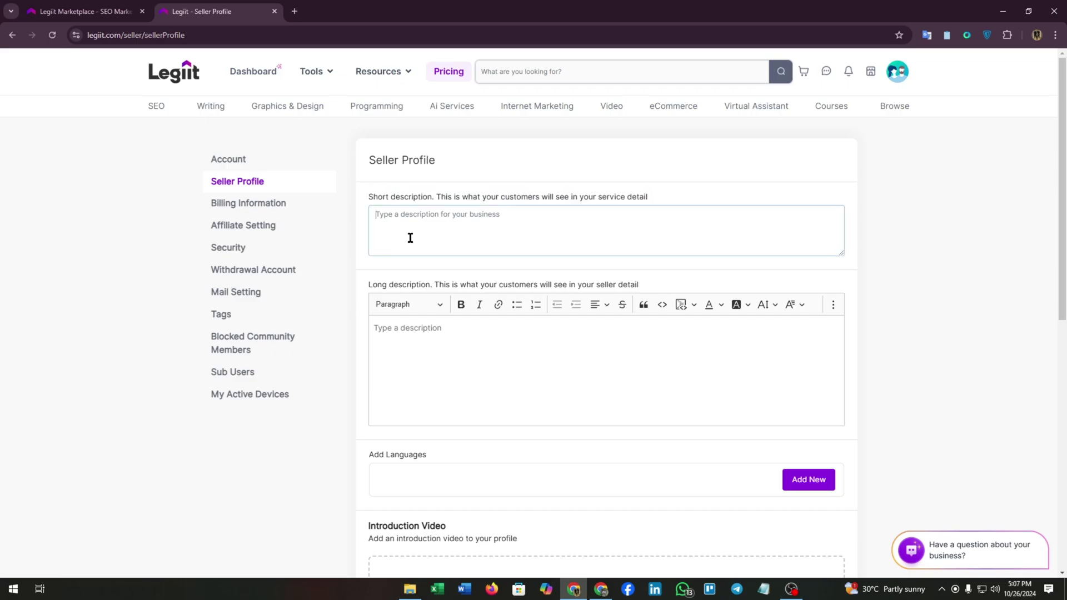
{"action": "left_click_drag", "start_coordinate": [366, 289], "coordinate": [642, 288]}
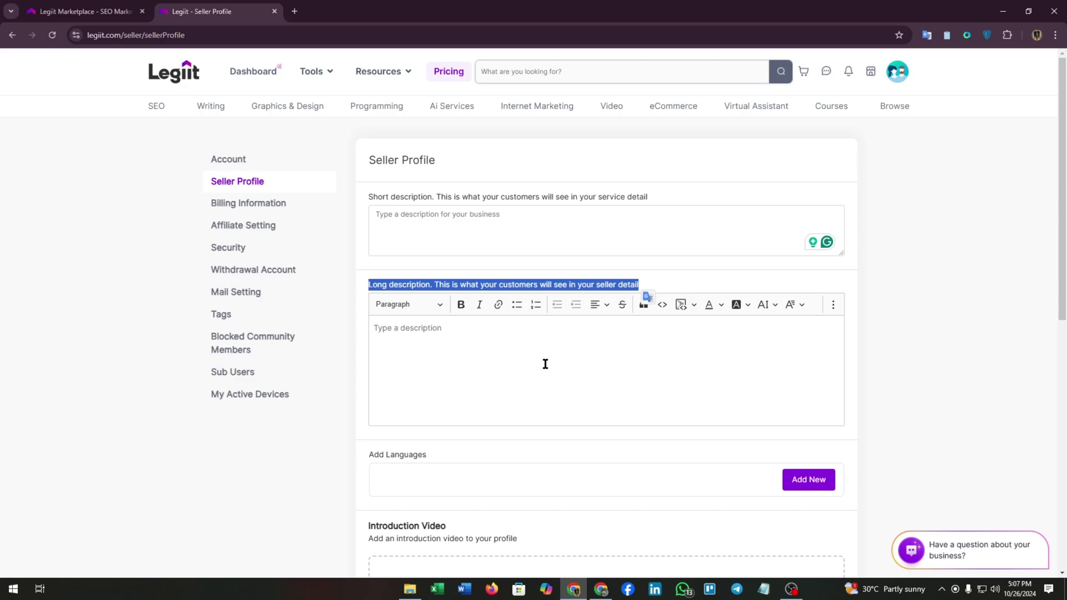
Add an English language entry with its level set to Fluent
{"action": "scroll", "coordinate": [517, 388], "scroll_direction": "down", "scroll_amount": 2}
{"action": "left_click", "coordinate": [388, 379]}
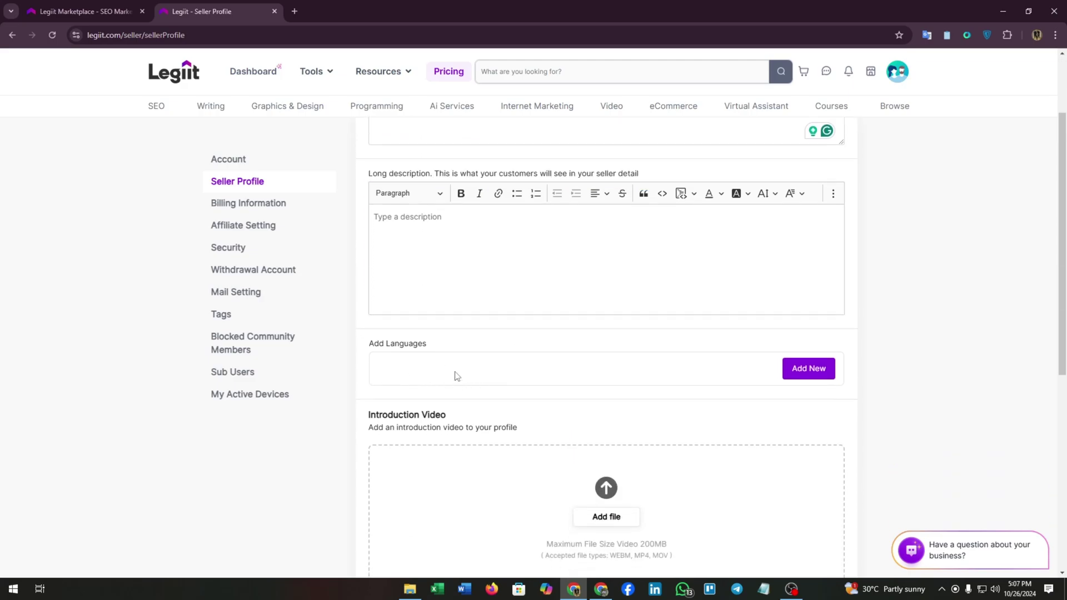
{"action": "left_click", "coordinate": [812, 369]}
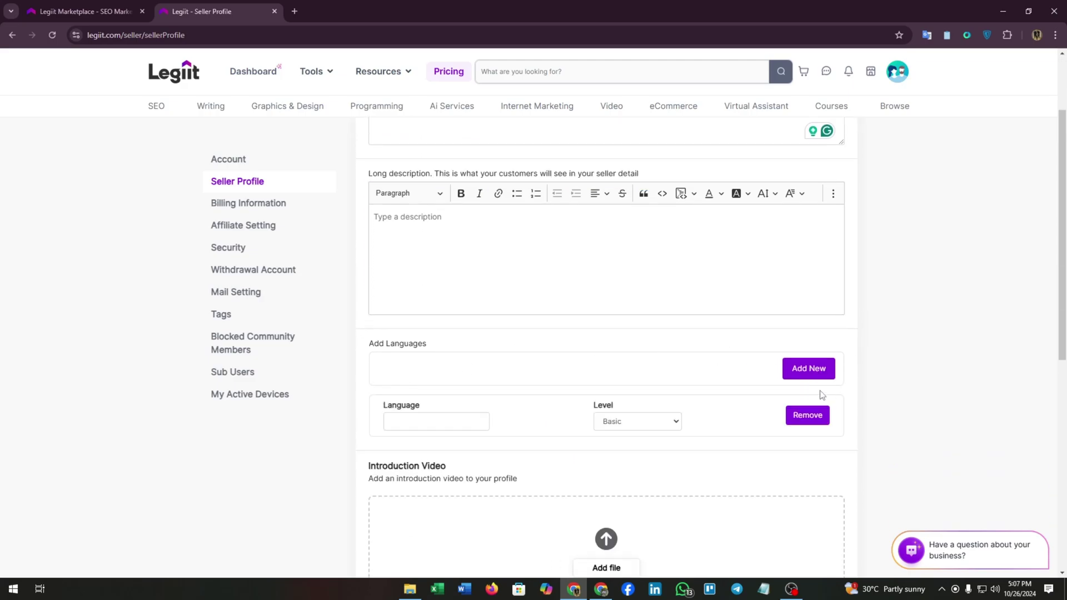
{"action": "left_click", "coordinate": [430, 423]}
{"action": "left_click", "coordinate": [629, 423]}
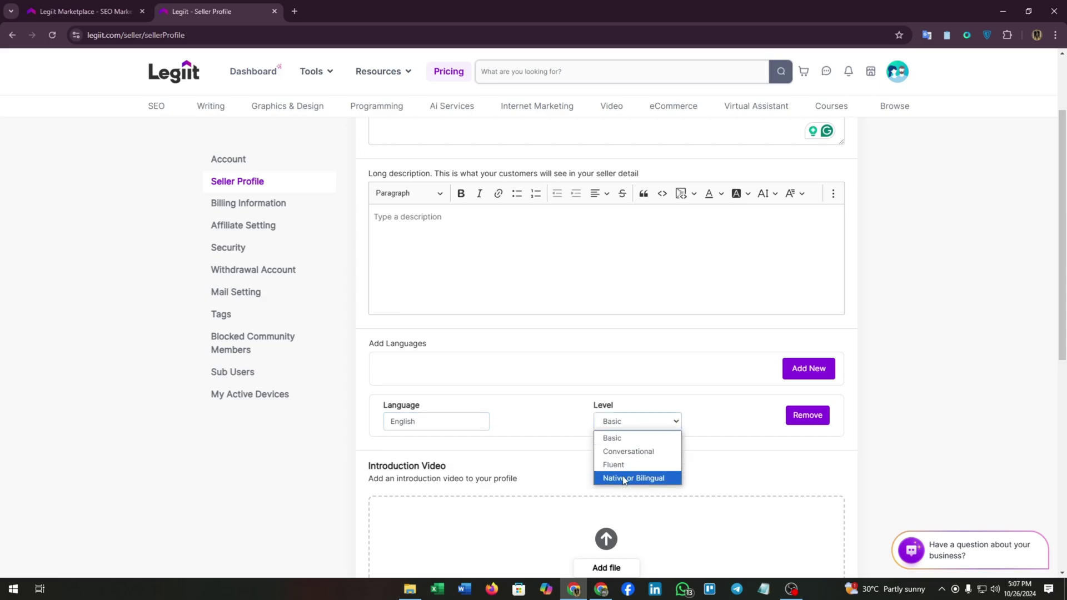
{"action": "left_click", "coordinate": [625, 469]}
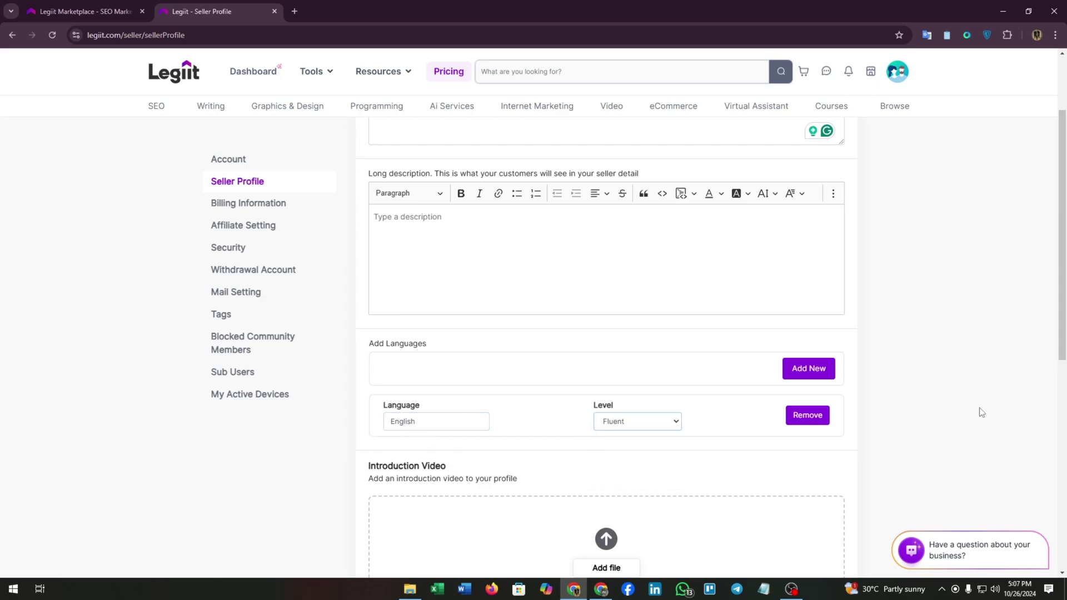
Add a second language row, then remove it, leaving English as the only language
{"action": "left_click", "coordinate": [811, 370]}
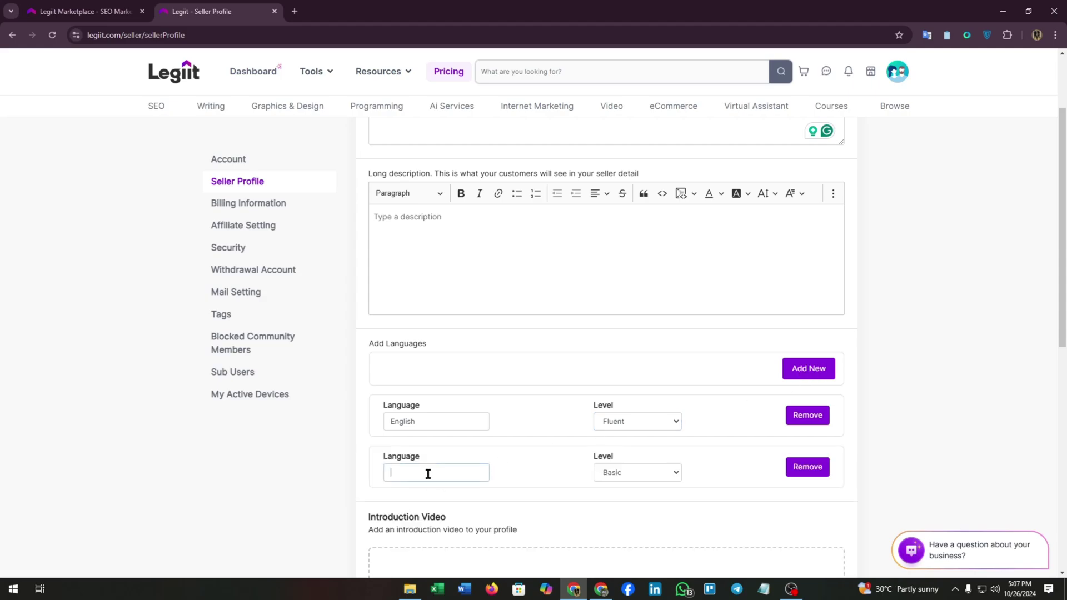
{"action": "left_click", "coordinate": [803, 469]}
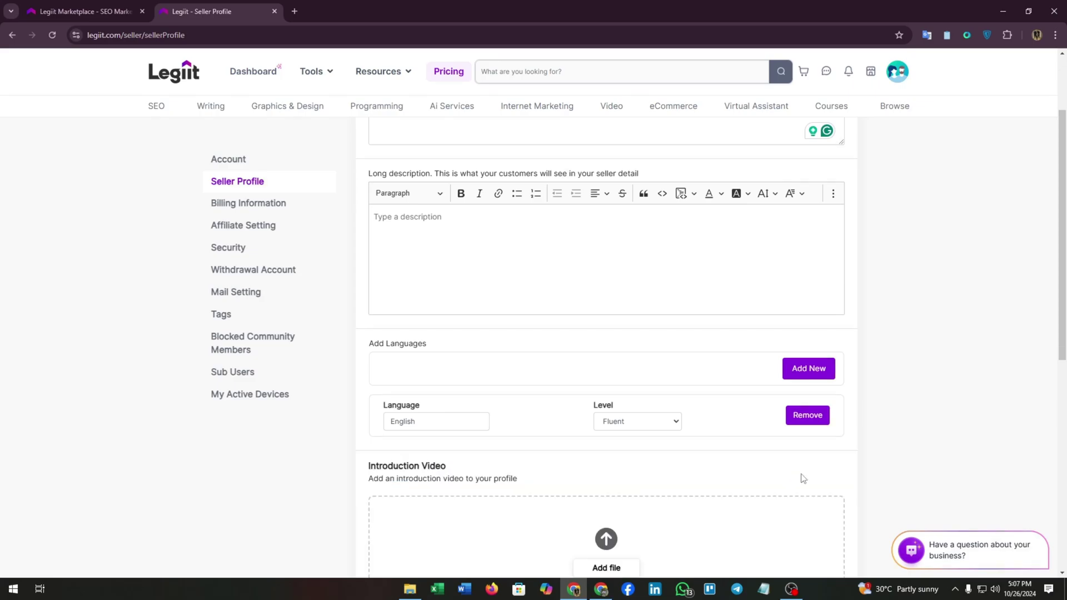
{"action": "scroll", "coordinate": [695, 508], "scroll_direction": "down", "scroll_amount": 2}
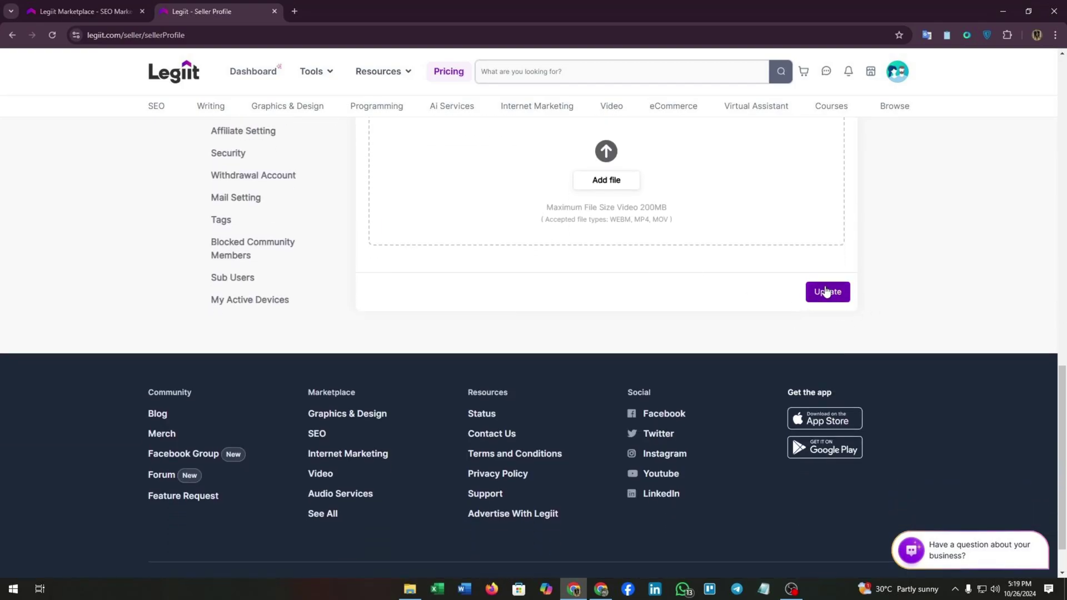
{"action": "scroll", "coordinate": [826, 292], "scroll_direction": "up", "scroll_amount": 4}
Open Billing Information and review the Full Name, VAT Number and Phone Number fields
{"action": "left_click", "coordinate": [268, 206]}
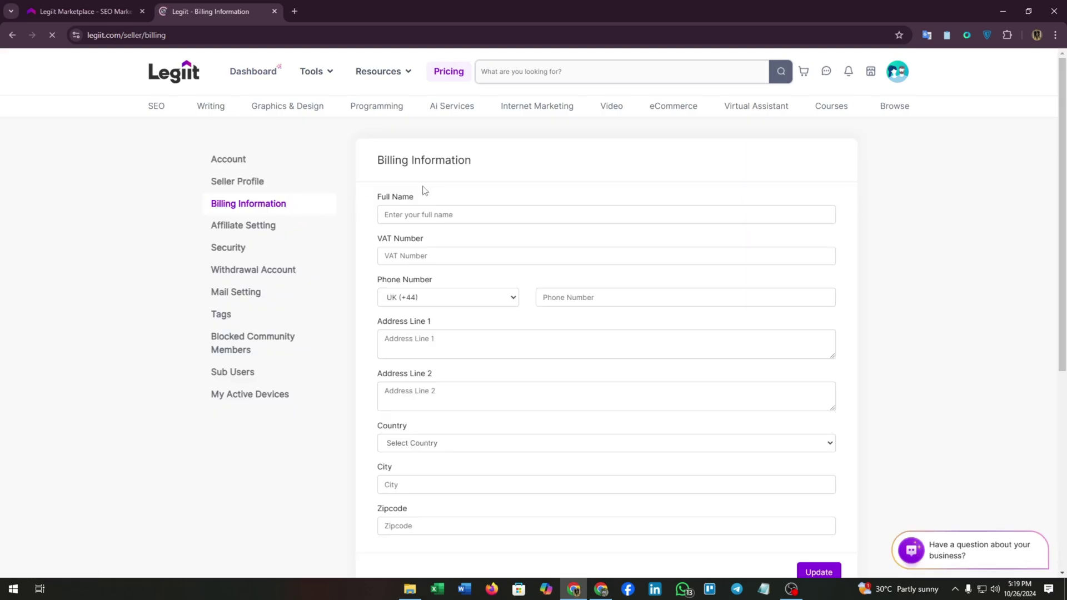
{"action": "left_click", "coordinate": [386, 215]}
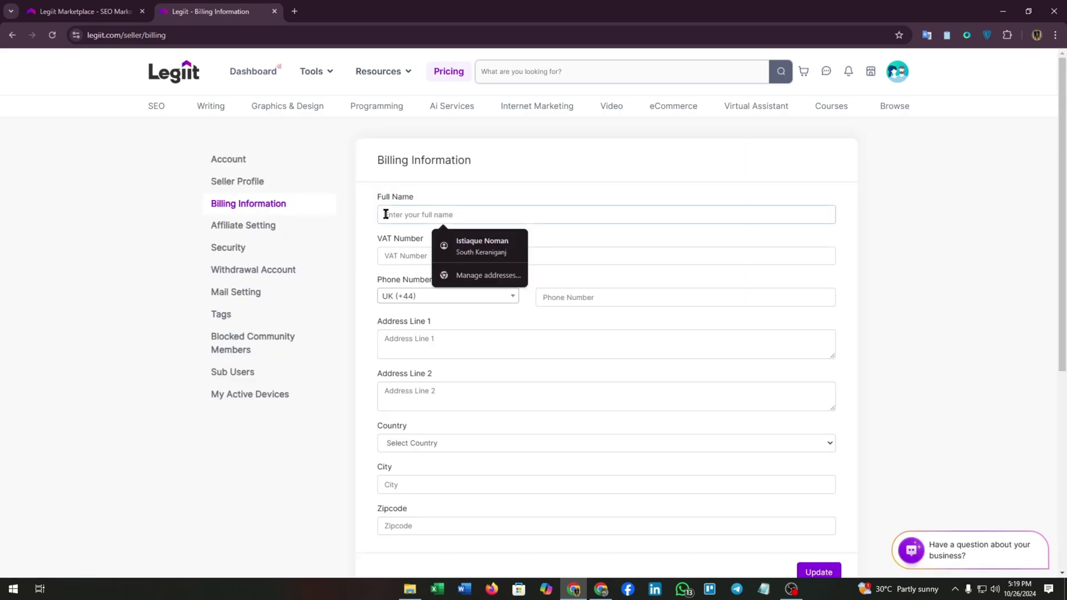
{"action": "left_click", "coordinate": [413, 200]}
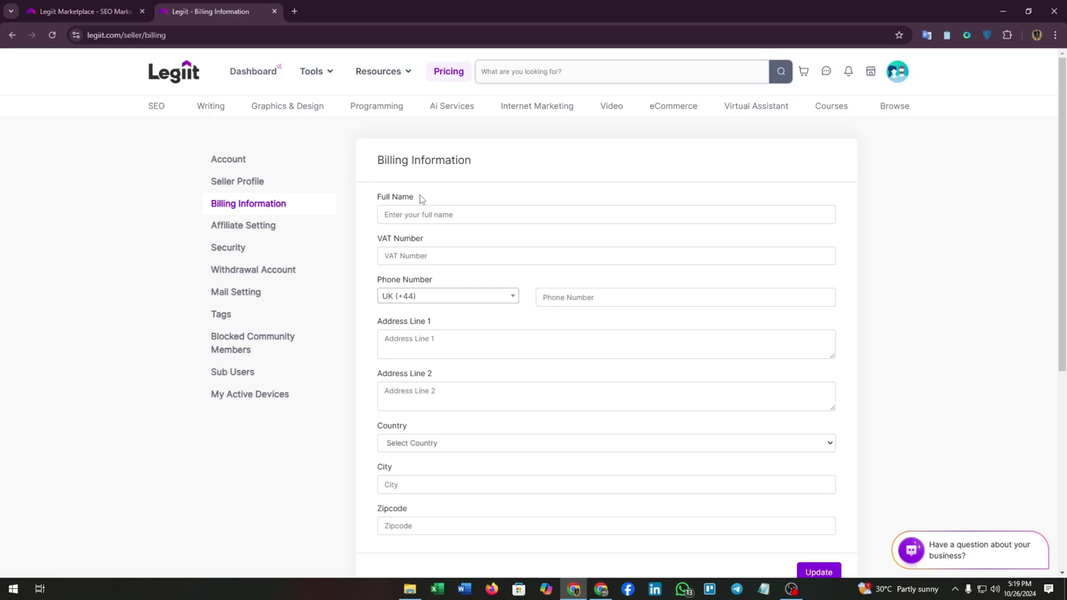
{"action": "left_click_drag", "start_coordinate": [419, 197], "coordinate": [352, 183]}
{"action": "left_click_drag", "start_coordinate": [435, 243], "coordinate": [359, 244]}
{"action": "left_click_drag", "start_coordinate": [442, 277], "coordinate": [436, 286]}
{"action": "left_click", "coordinate": [454, 281]}
Review the remaining billing fields: Address, Country, City and Zipcode
{"action": "left_click_drag", "start_coordinate": [382, 327], "coordinate": [456, 329]}
{"action": "left_click_drag", "start_coordinate": [371, 375], "coordinate": [466, 379]}
{"action": "scroll", "coordinate": [416, 371], "scroll_direction": "down", "scroll_amount": 2}
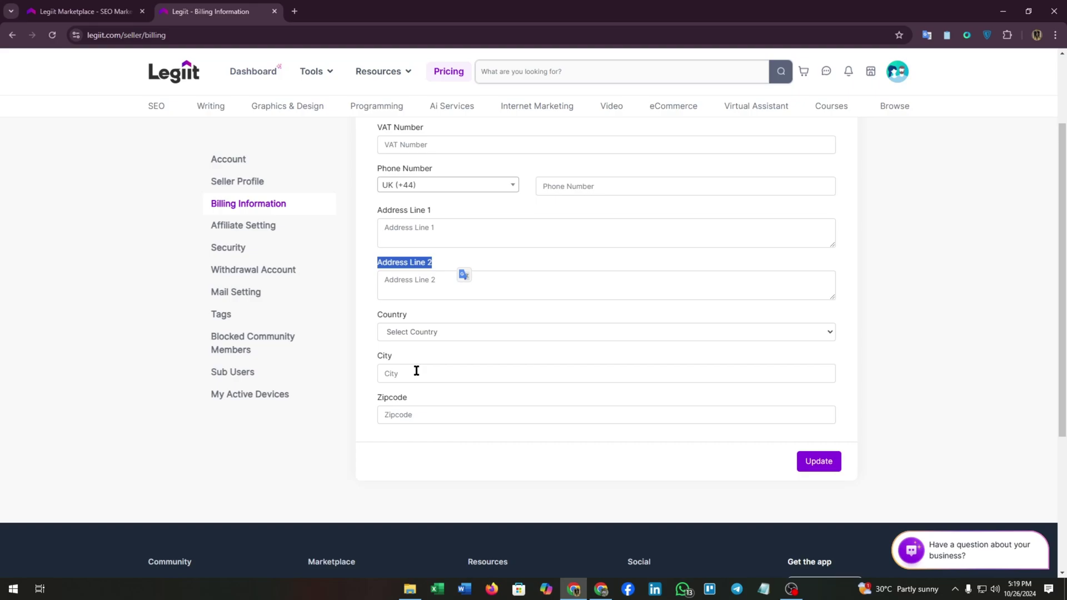
{"action": "left_click_drag", "start_coordinate": [378, 316], "coordinate": [437, 315]}
{"action": "left_click_drag", "start_coordinate": [380, 354], "coordinate": [412, 363]}
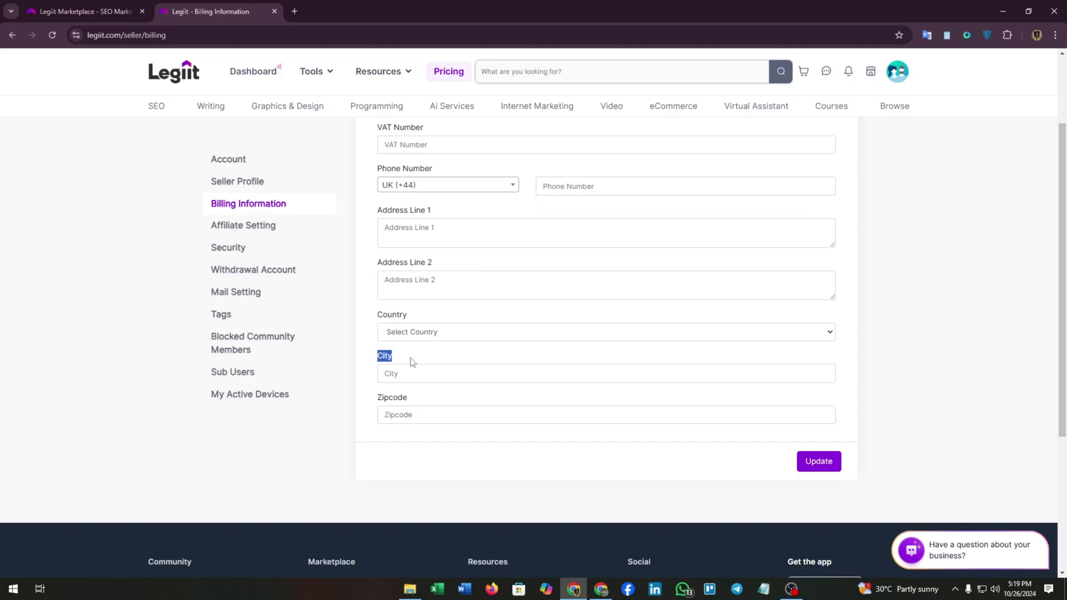
{"action": "left_click_drag", "start_coordinate": [371, 400], "coordinate": [426, 399]}
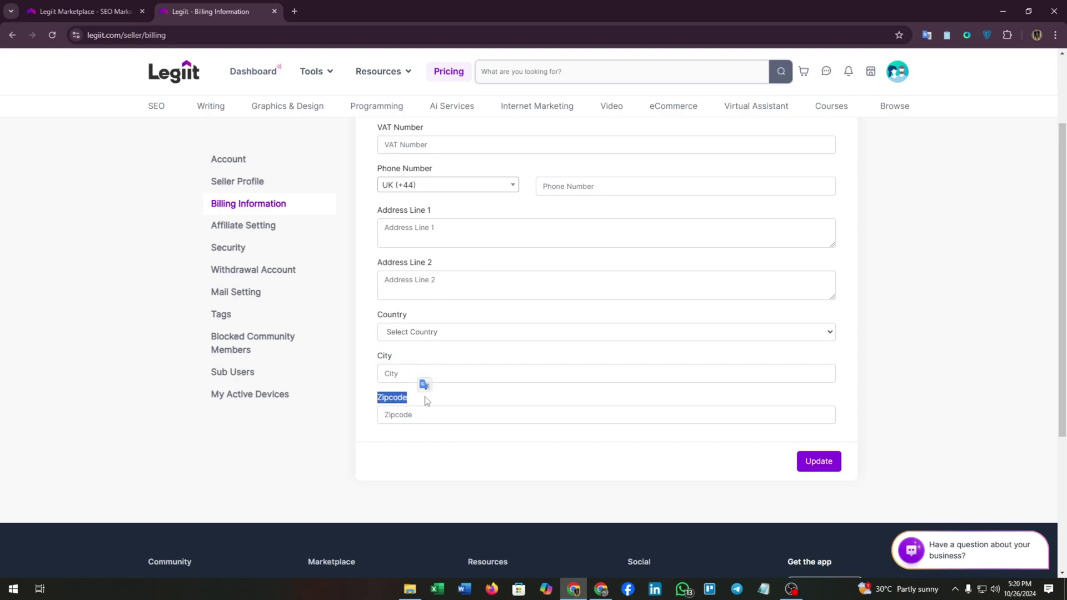
{"action": "left_click", "coordinate": [355, 372]}
{"action": "scroll", "coordinate": [367, 370], "scroll_direction": "up", "scroll_amount": 2}
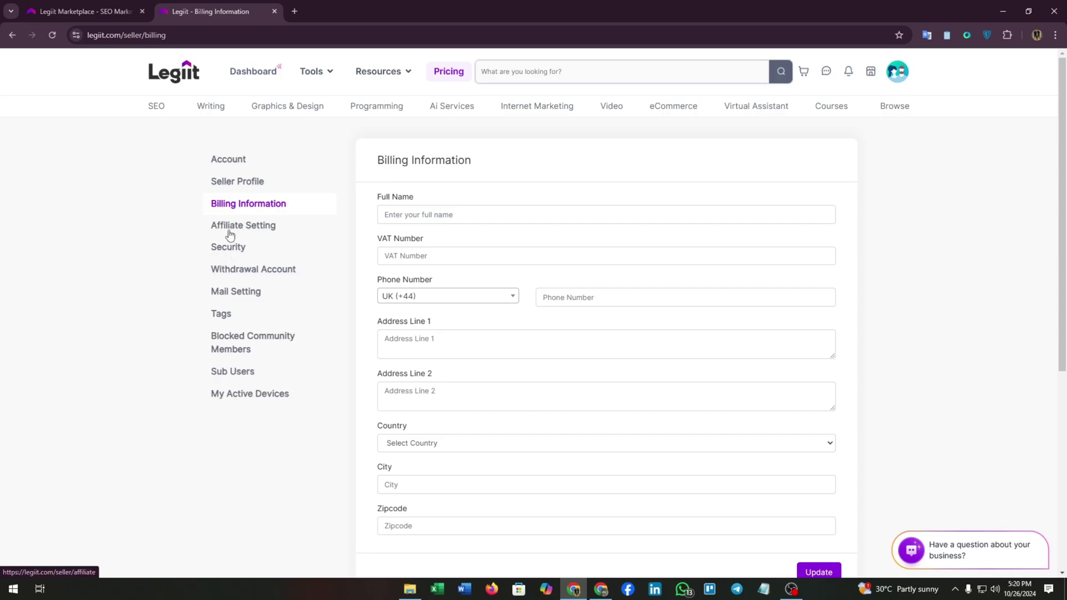
Look over the Security settings page
{"action": "left_click", "coordinate": [225, 249]}
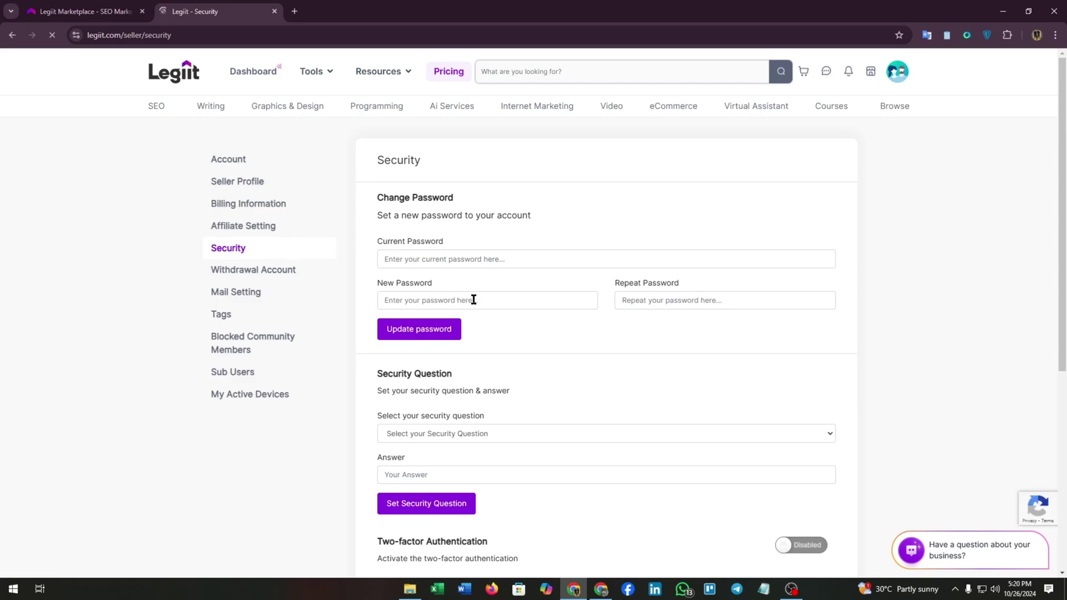
{"action": "scroll", "coordinate": [467, 334], "scroll_direction": "down", "scroll_amount": 2}
{"action": "scroll", "coordinate": [451, 357], "scroll_direction": "up", "scroll_amount": 2}
Go to Withdrawal Account and review the PayPal email and Payoneer account fields
{"action": "left_click", "coordinate": [250, 271]}
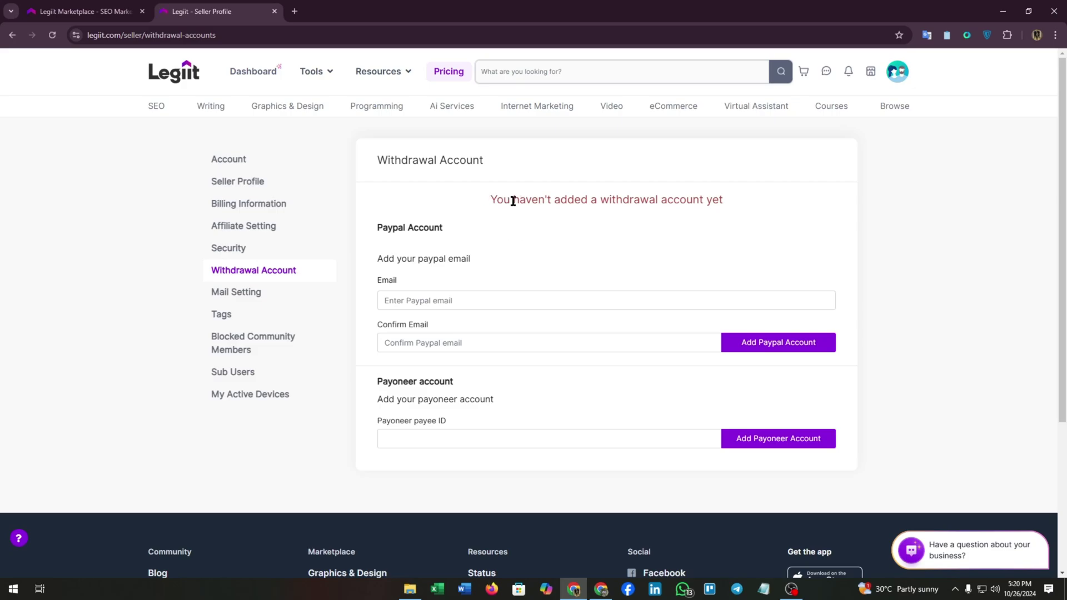
{"action": "left_click_drag", "start_coordinate": [368, 261], "coordinate": [490, 262]}
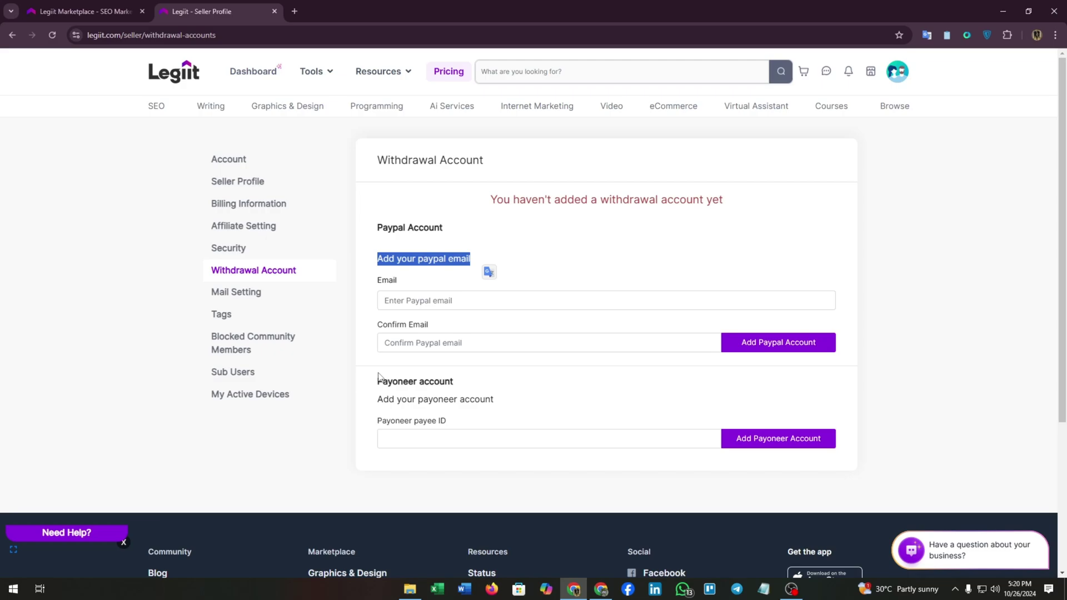
{"action": "left_click_drag", "start_coordinate": [377, 380], "coordinate": [485, 400]}
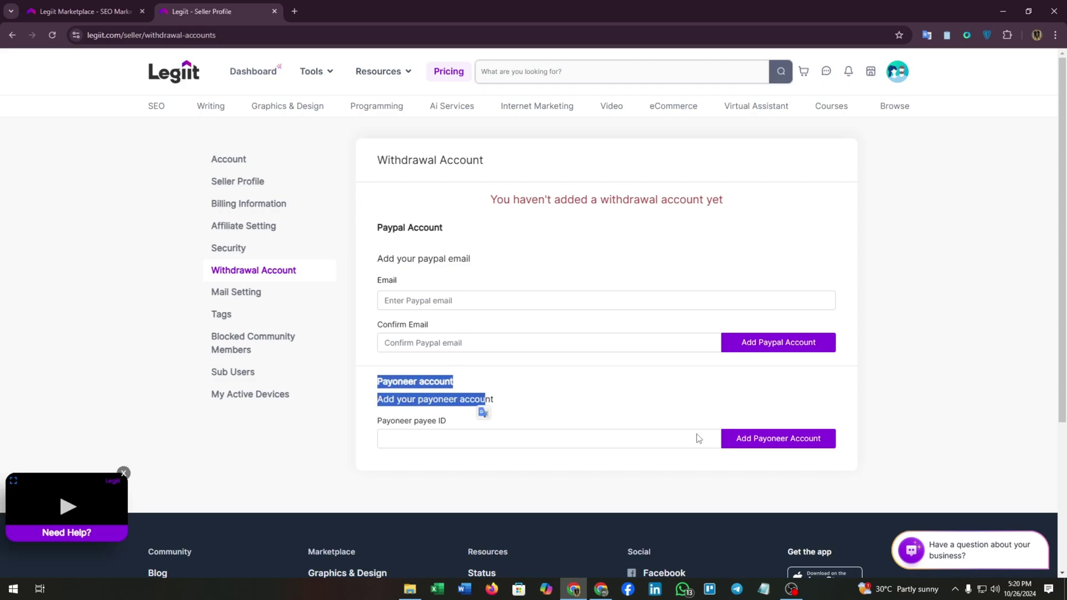
{"action": "left_click", "coordinate": [383, 298]}
{"action": "left_click", "coordinate": [519, 286]}
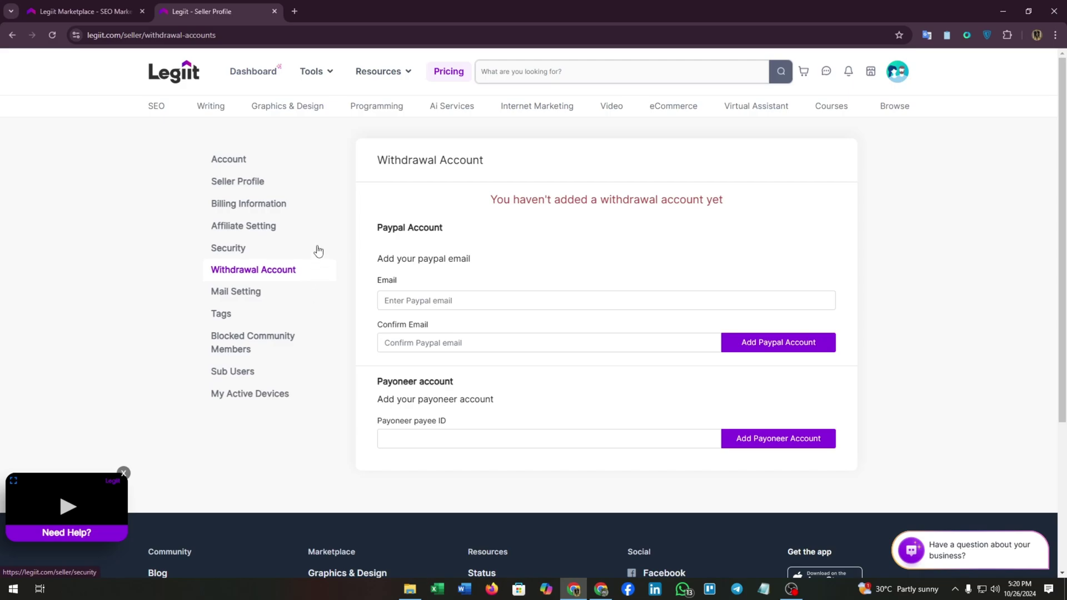
Create the tag SEO_Expert in Tags, then go to the public profile from the avatar menu
{"action": "left_click", "coordinate": [217, 315]}
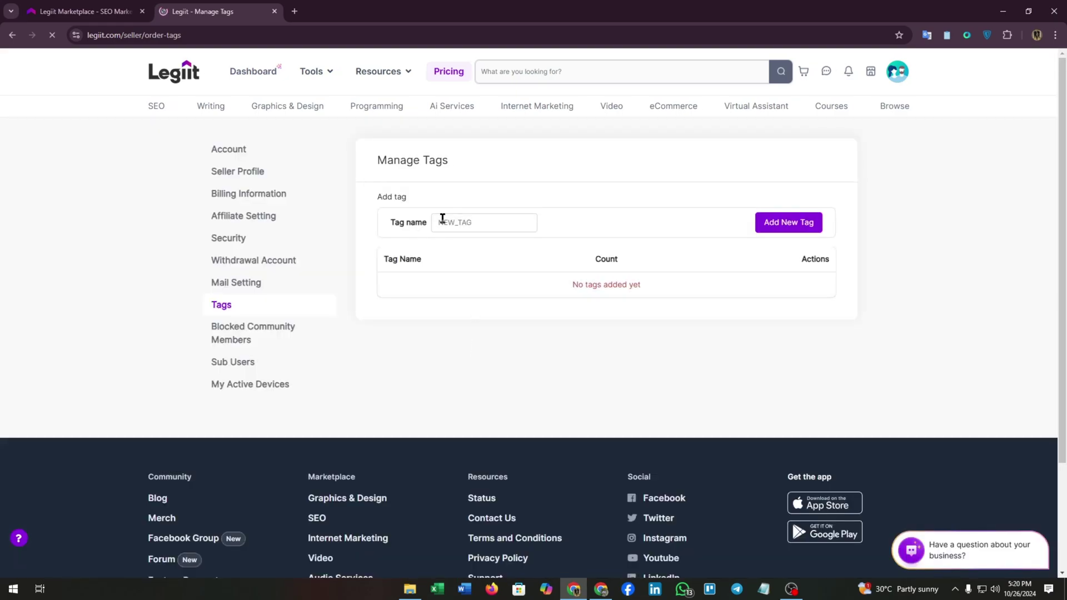
{"action": "left_click", "coordinate": [488, 226]}
{"action": "type", "text": "SE"}
{"action": "type", "text": "O_Expert"}
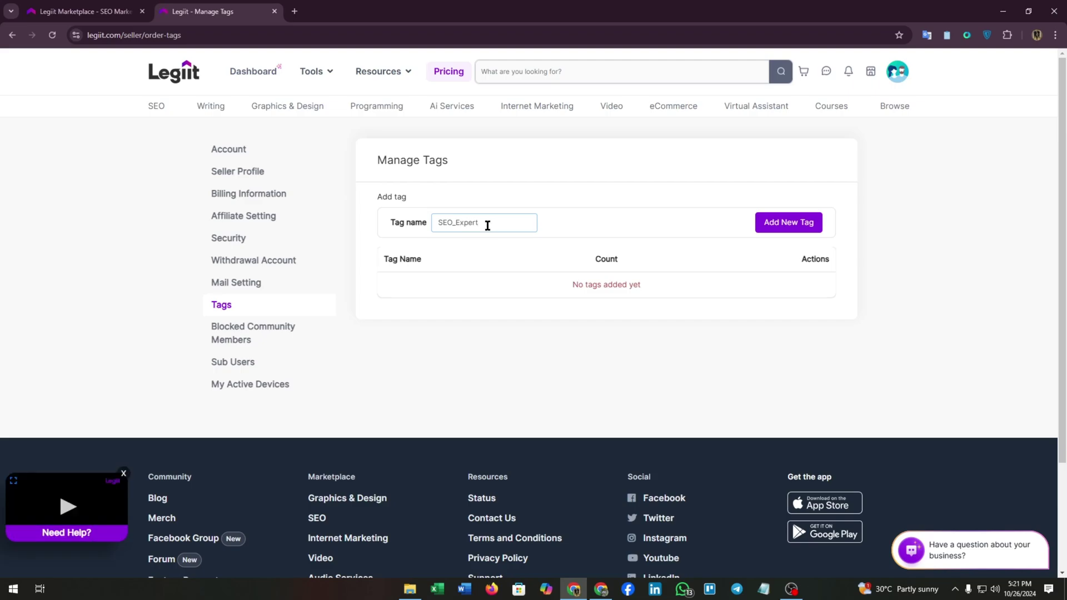
{"action": "left_click", "coordinate": [765, 223]}
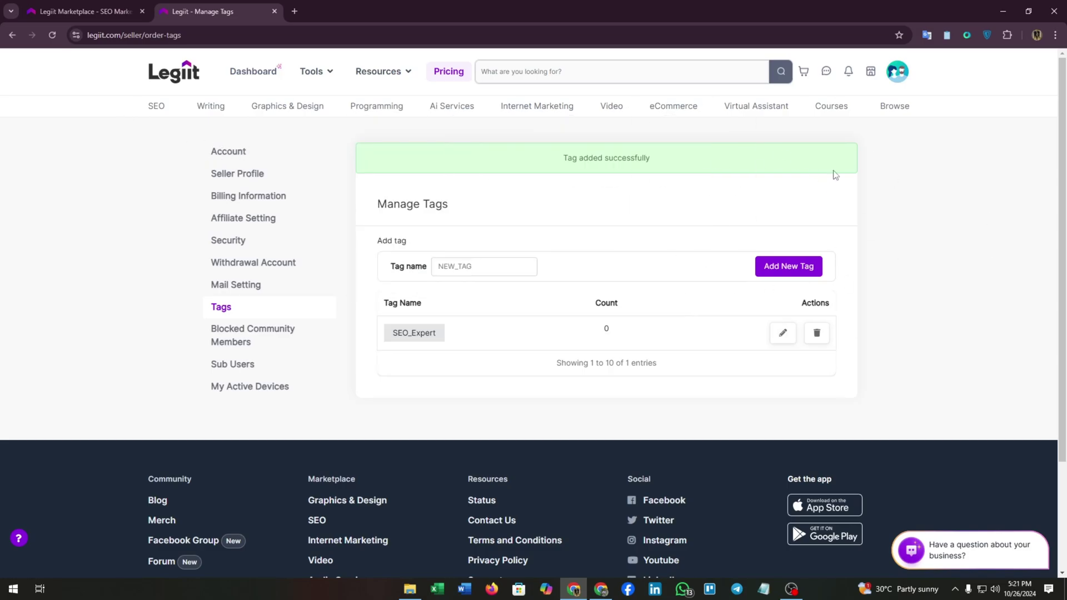
{"action": "left_click", "coordinate": [909, 73]}
{"action": "left_click", "coordinate": [832, 107]}
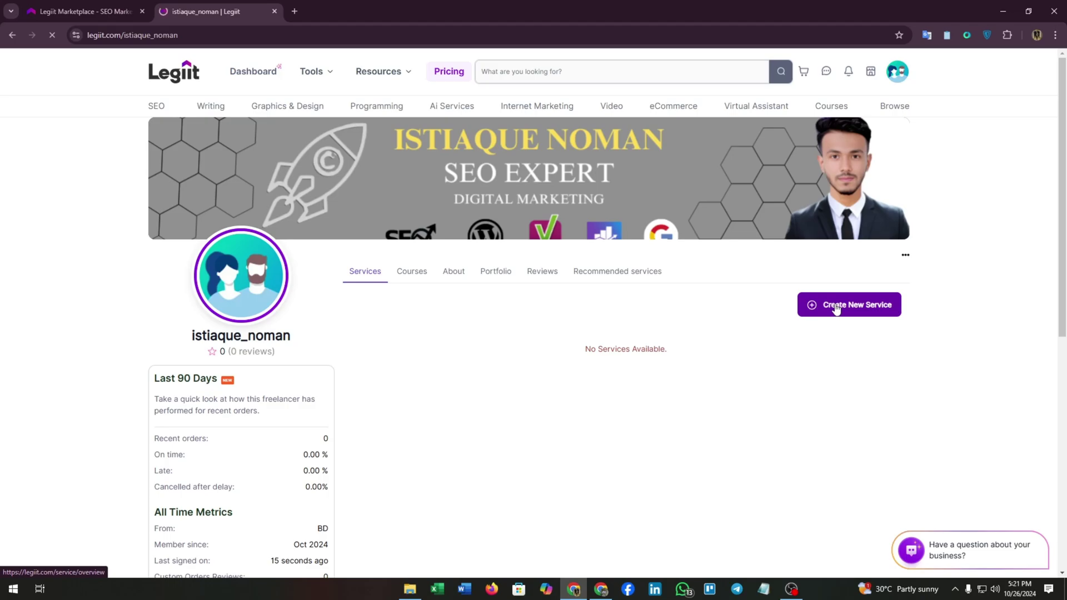
Try Create New Service, then return to the public seller profile and scroll through it
{"action": "left_click", "coordinate": [836, 309]}
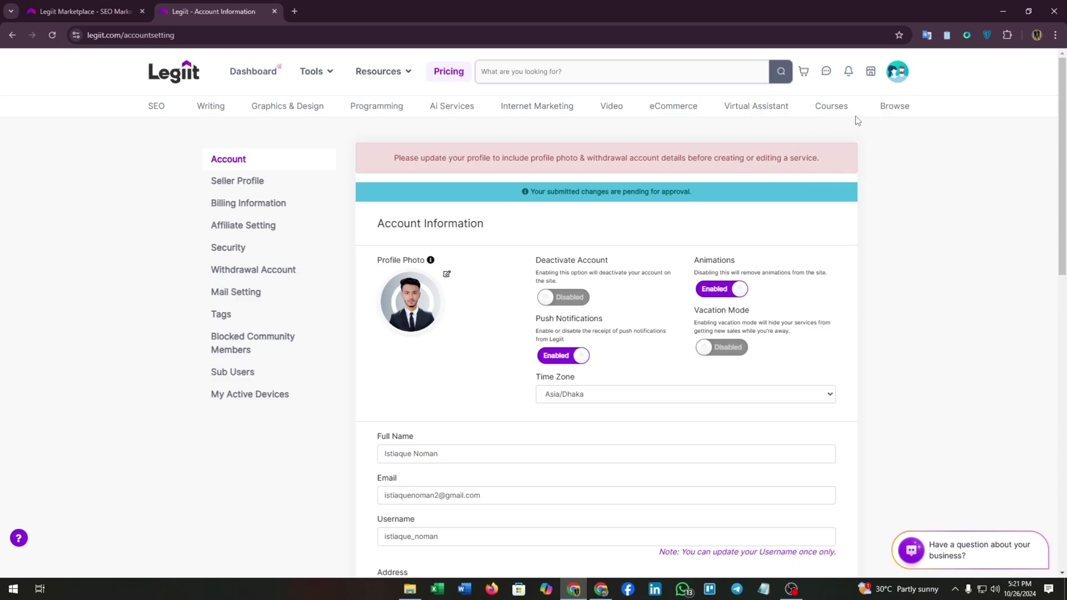
{"action": "left_click", "coordinate": [897, 72]}
{"action": "left_click", "coordinate": [822, 114]}
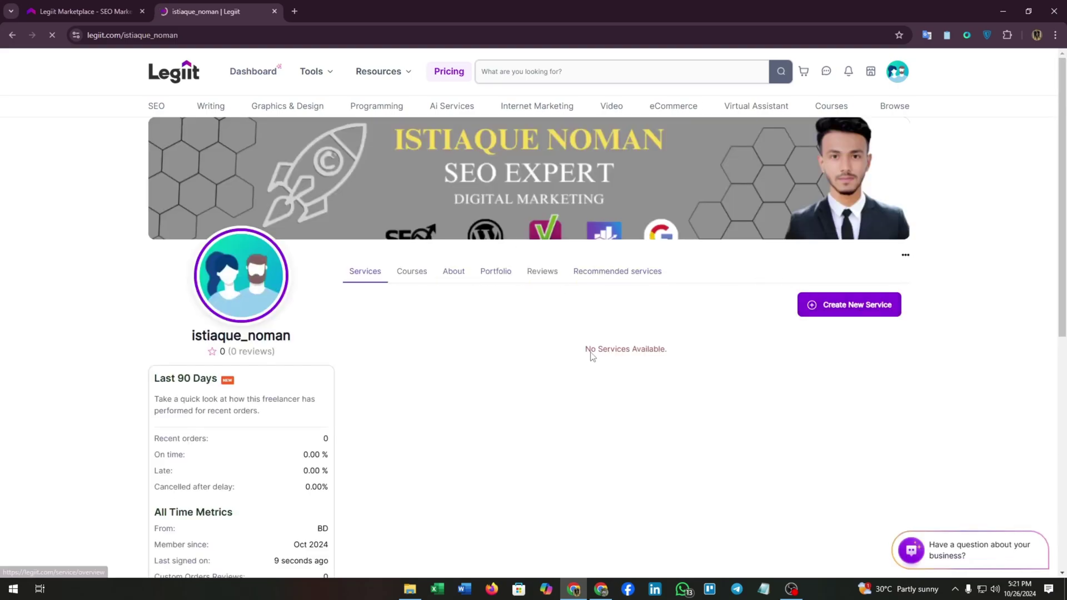
{"action": "scroll", "coordinate": [503, 374], "scroll_direction": "down", "scroll_amount": 5}
{"action": "scroll", "coordinate": [502, 374], "scroll_direction": "up", "scroll_amount": 3}
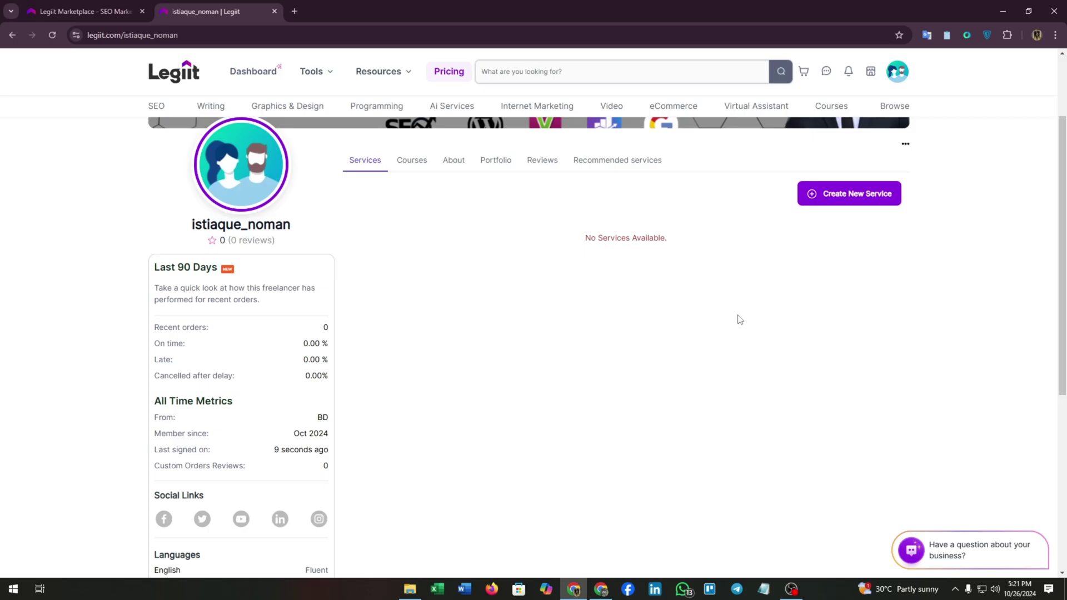
Return to the Legiit homepage via the logo and scroll down to the footer
{"action": "left_click", "coordinate": [287, 105]}
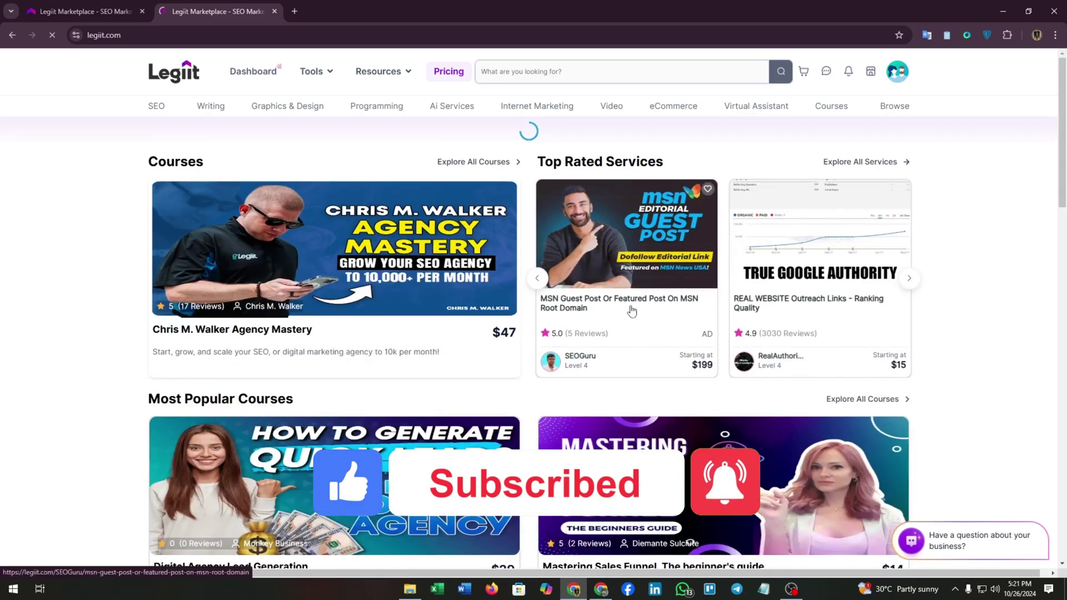
{"action": "scroll", "coordinate": [627, 307], "scroll_direction": "down", "scroll_amount": 15}
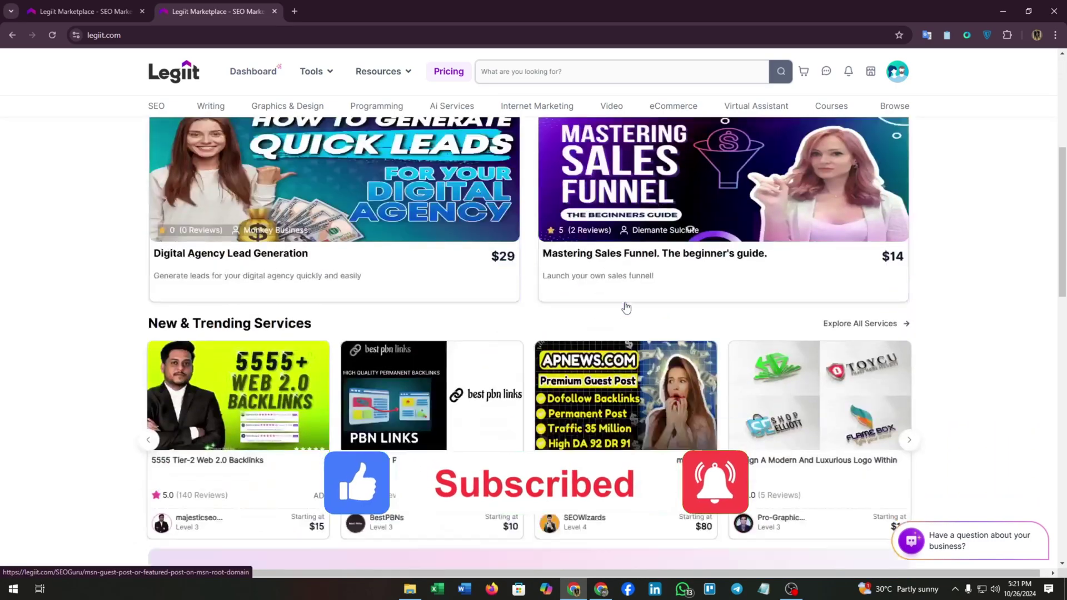
{"action": "scroll", "coordinate": [626, 307], "scroll_direction": "down", "scroll_amount": 8}
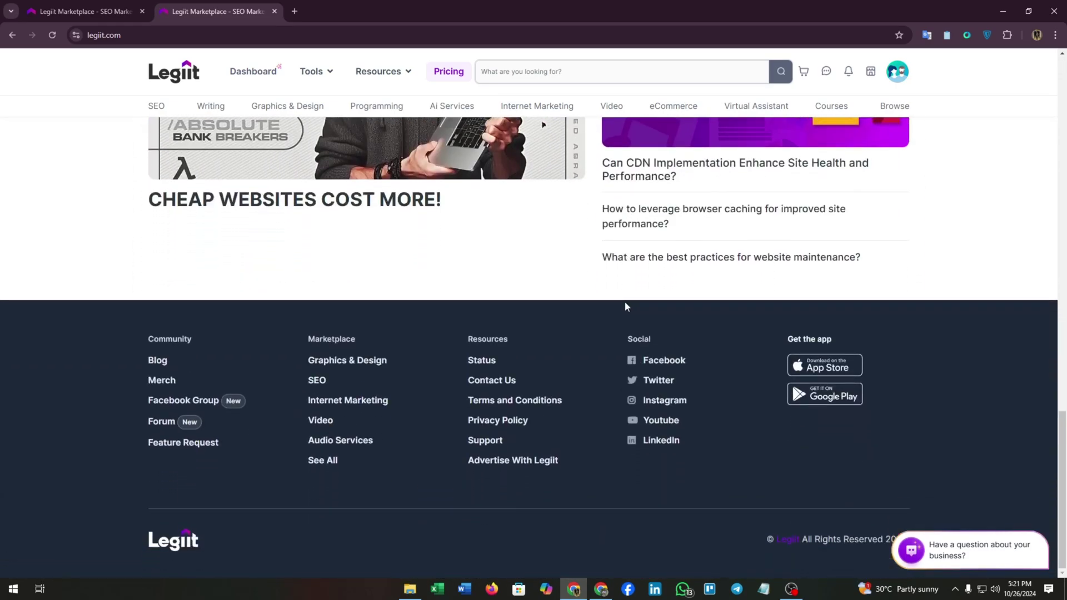